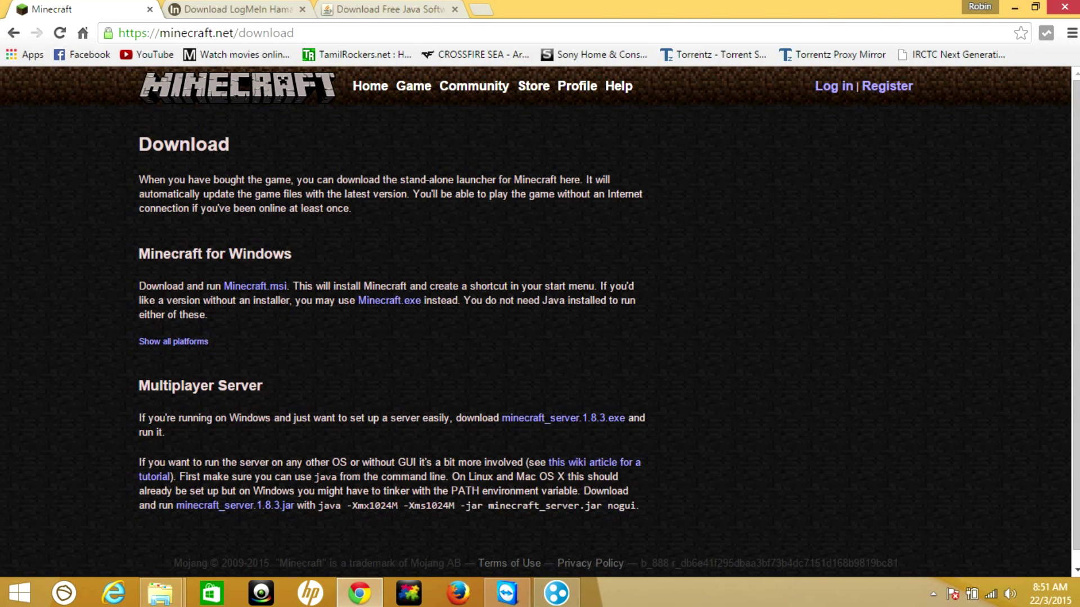
# Look over the Hamachi and Java download tabs, then minimize Chrome to the desktop
pyautogui.hotkey('ctrl', 'Tab')
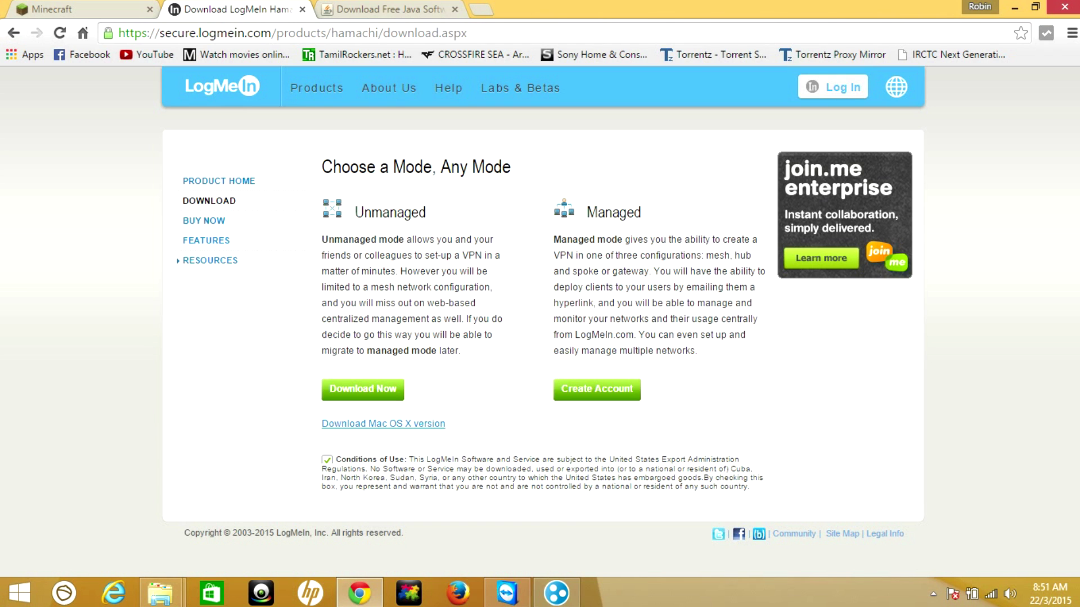
pyautogui.hotkey('ctrl', 'Tab')
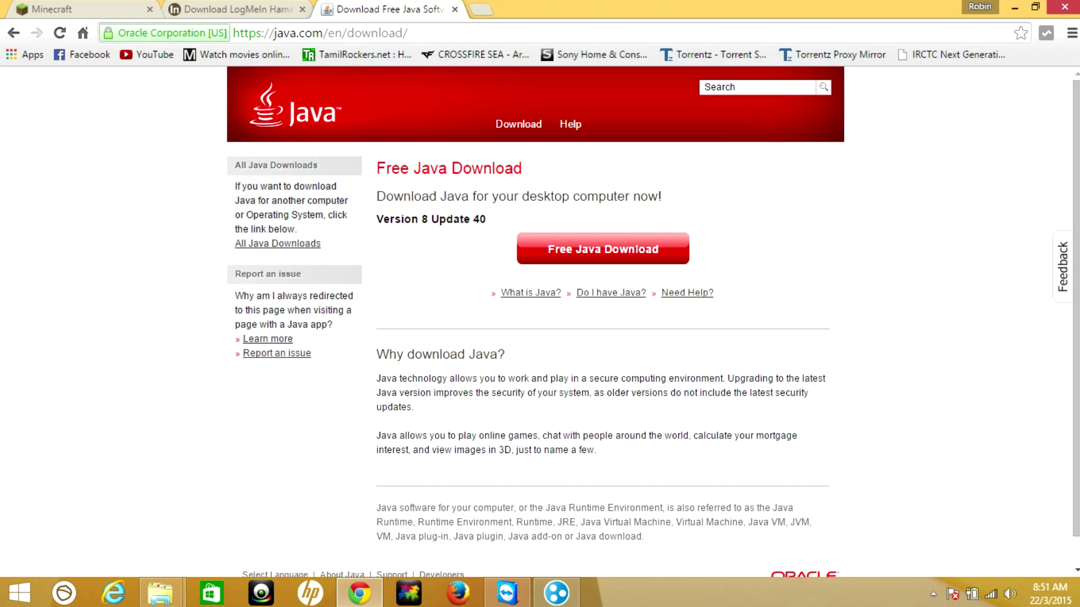
pyautogui.click(1014, 8)
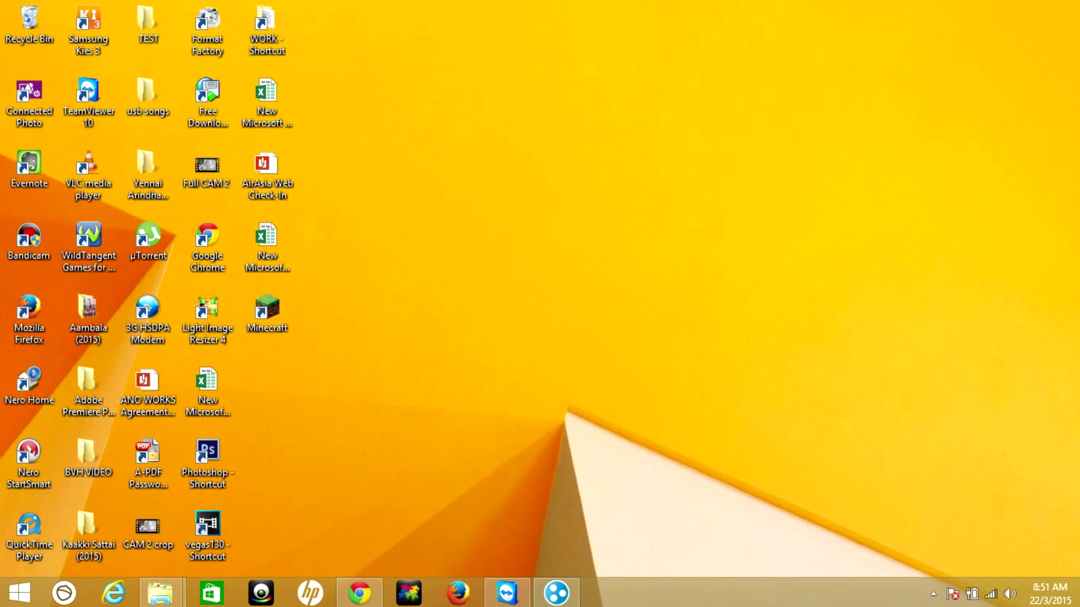
# Create and open a desktop folder named 'Minecraft server', then return to minecraft.net's download tab
pyautogui.rightClick(729, 220)
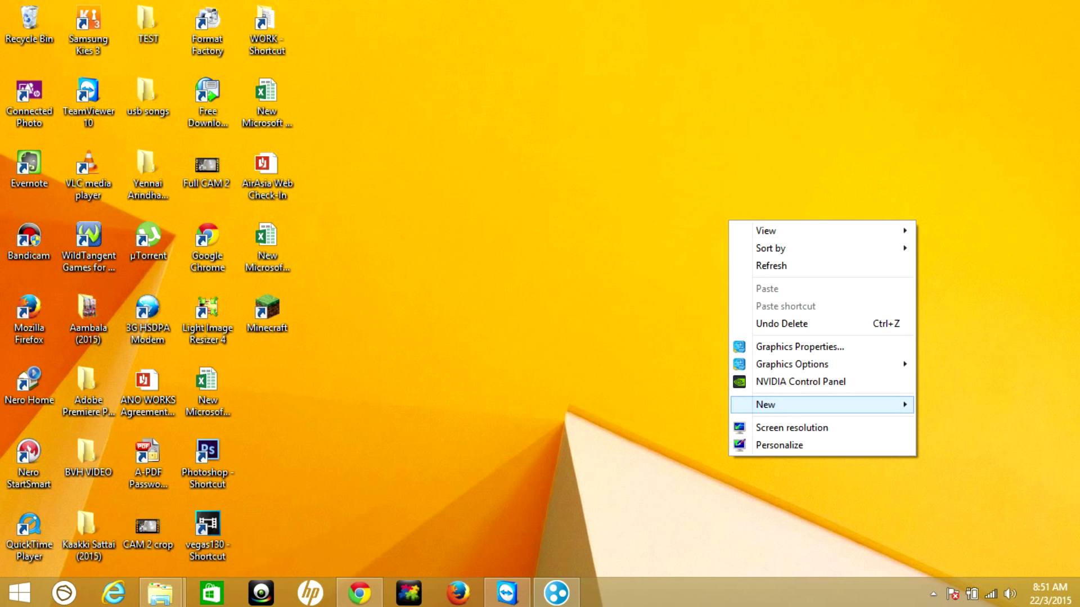
pyautogui.moveTo(764, 404)
pyautogui.click(565, 171)
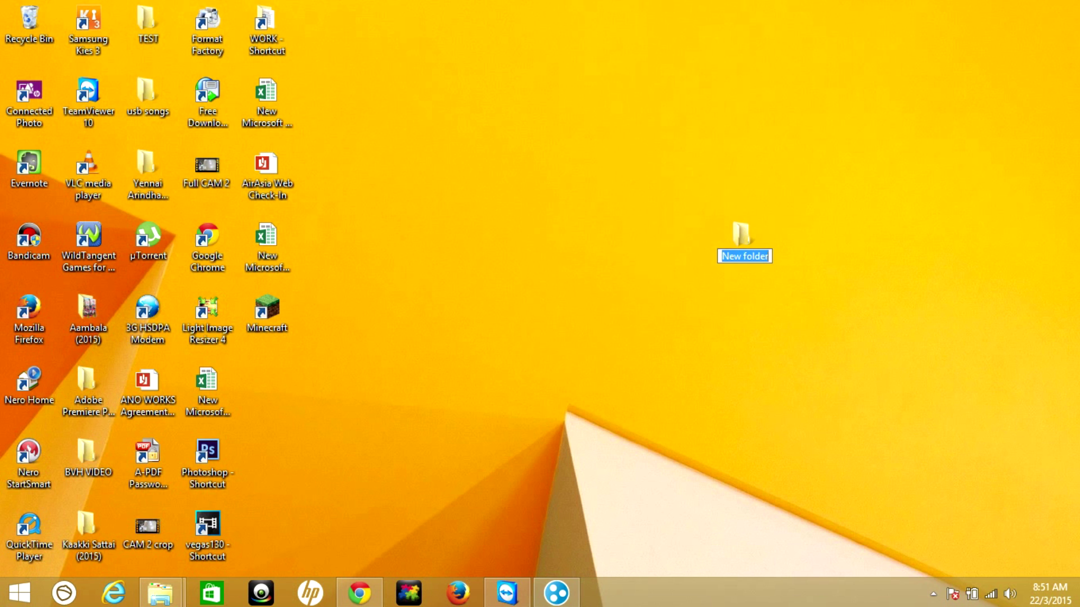
pyautogui.write('Mine')
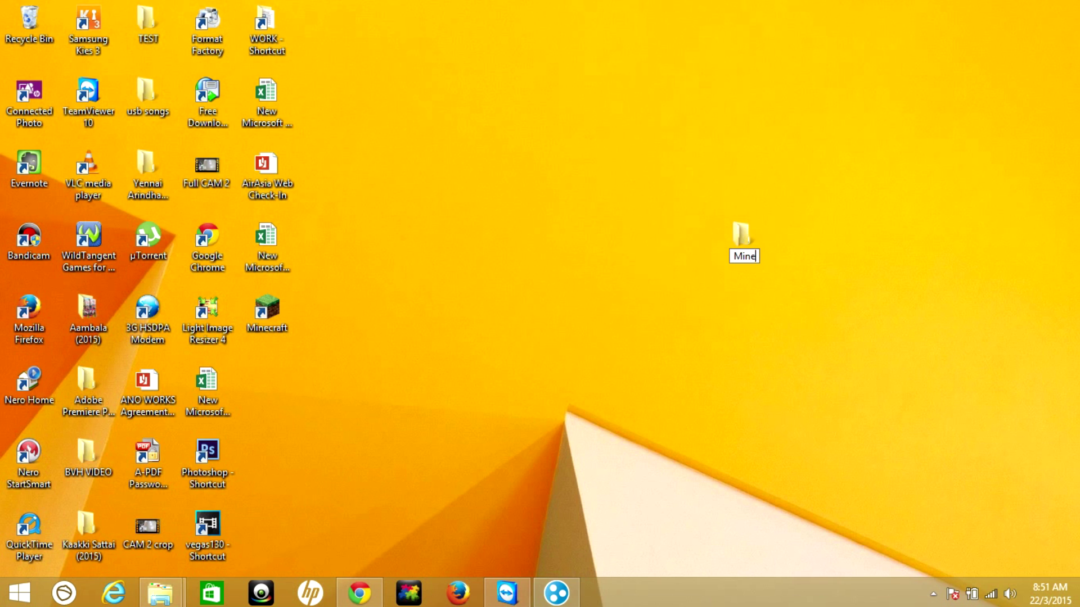
pyautogui.write('craft server')
pyautogui.press('Return')
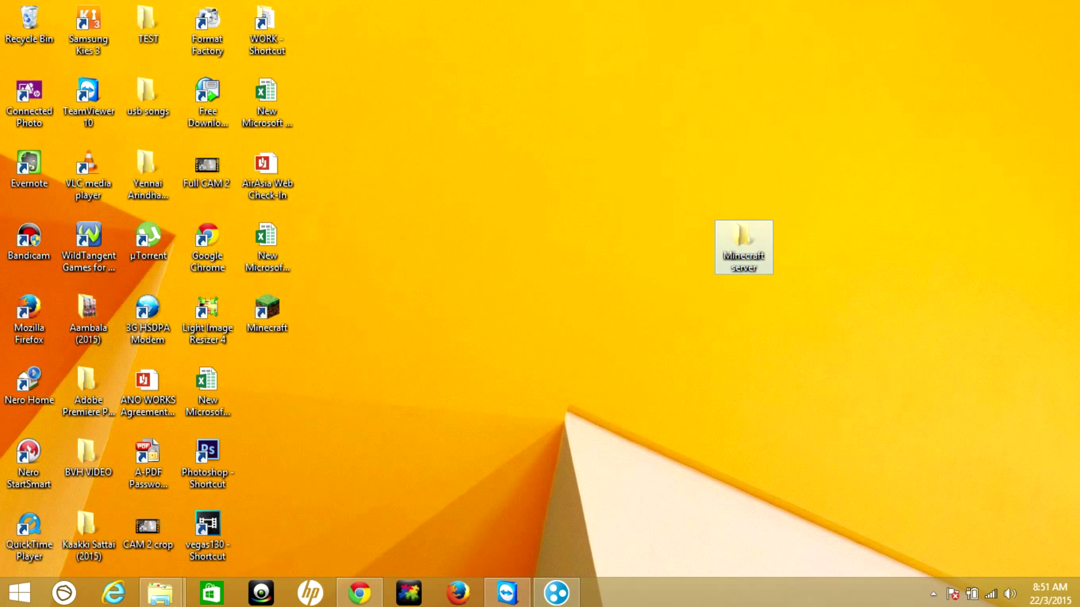
pyautogui.press('Return')
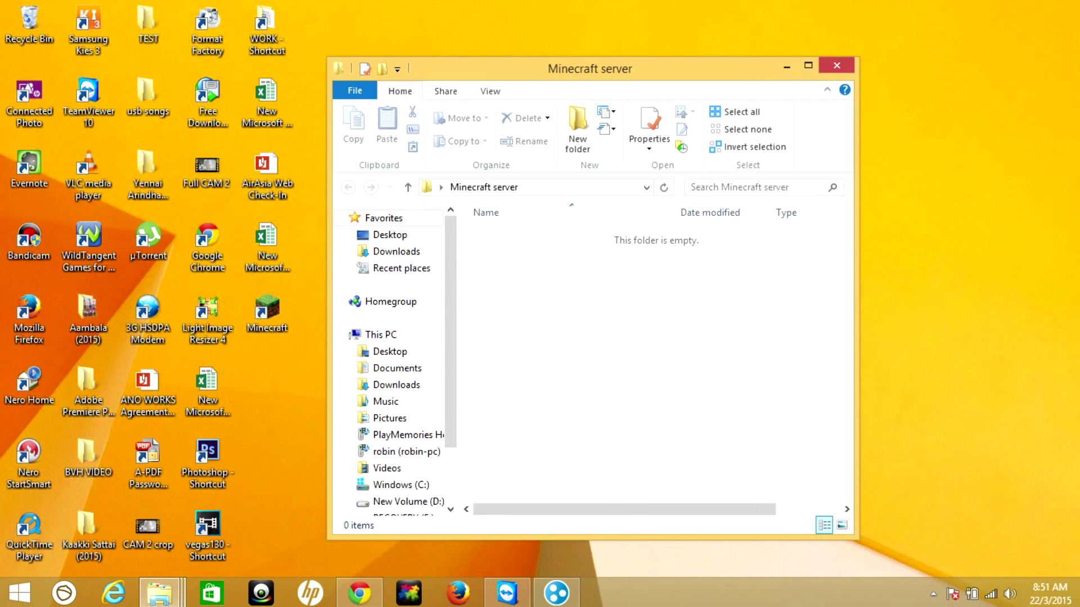
pyautogui.click(359, 593)
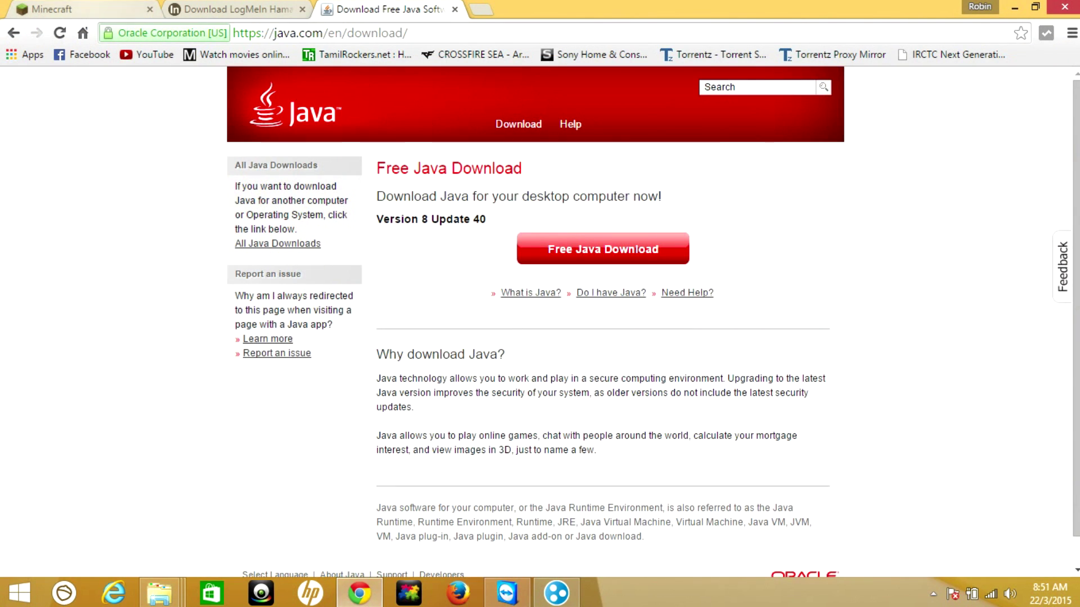
pyautogui.hotkey('ctrl', '1')
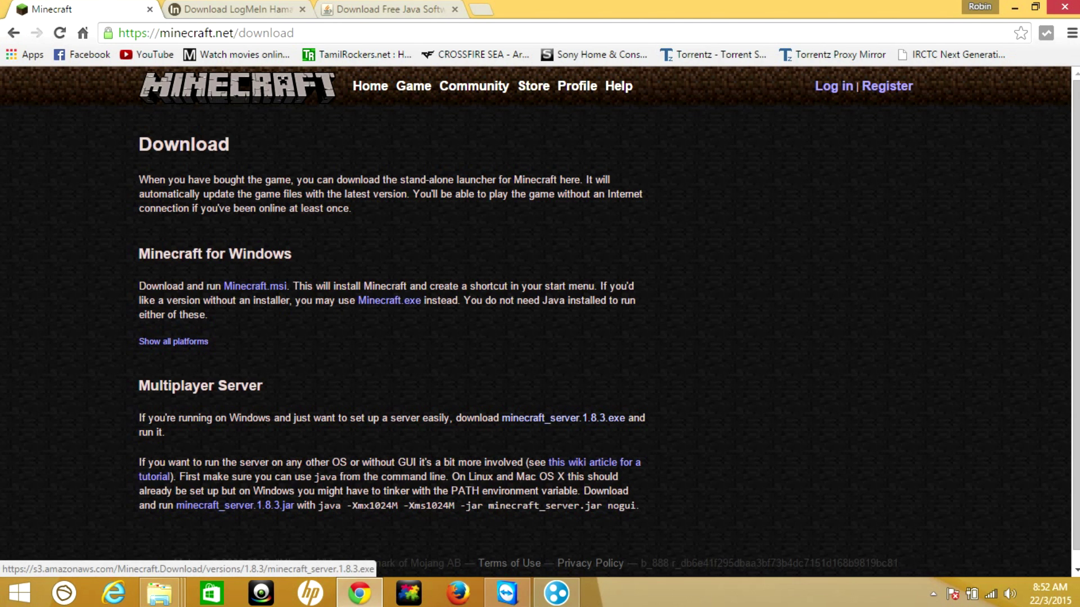
# Save the minecraft_server.1.8.3.exe link into the Desktop's Minecraft server folder
pyautogui.rightClick(530, 419)
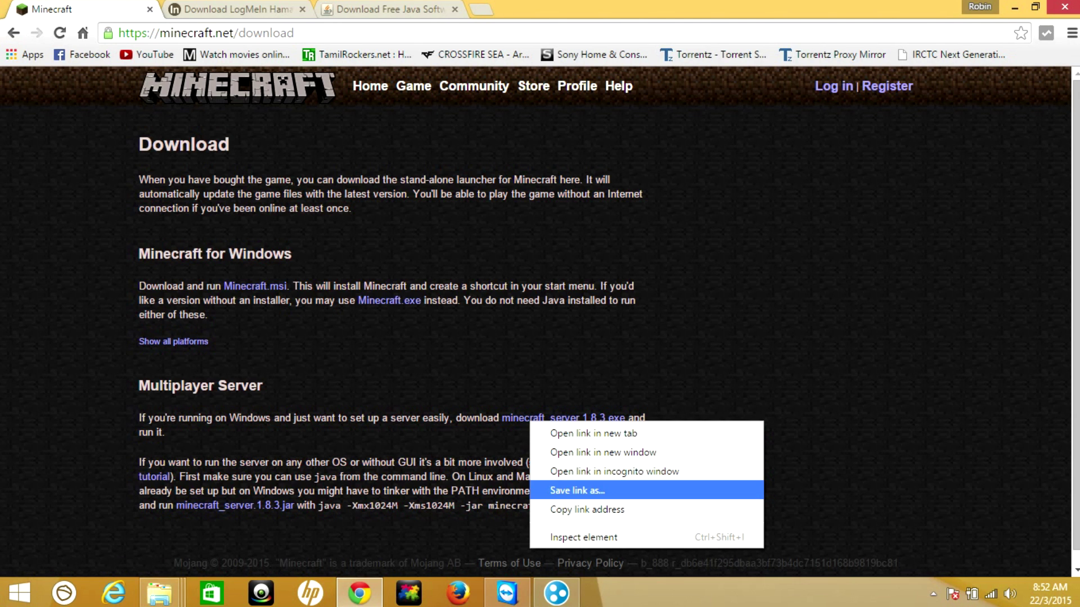
pyautogui.press('Return')
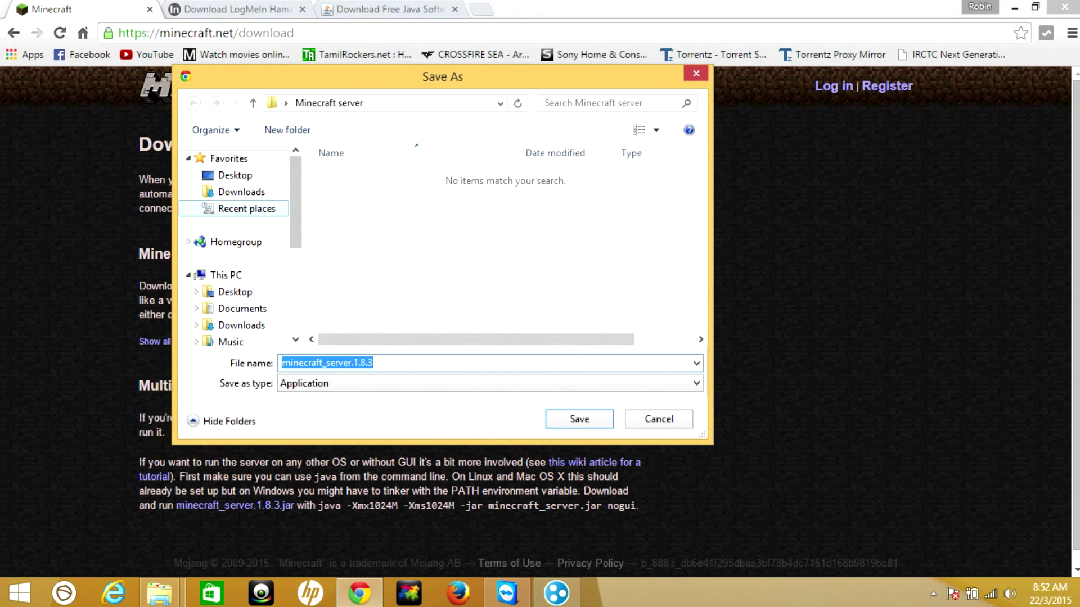
pyautogui.click(235, 175)
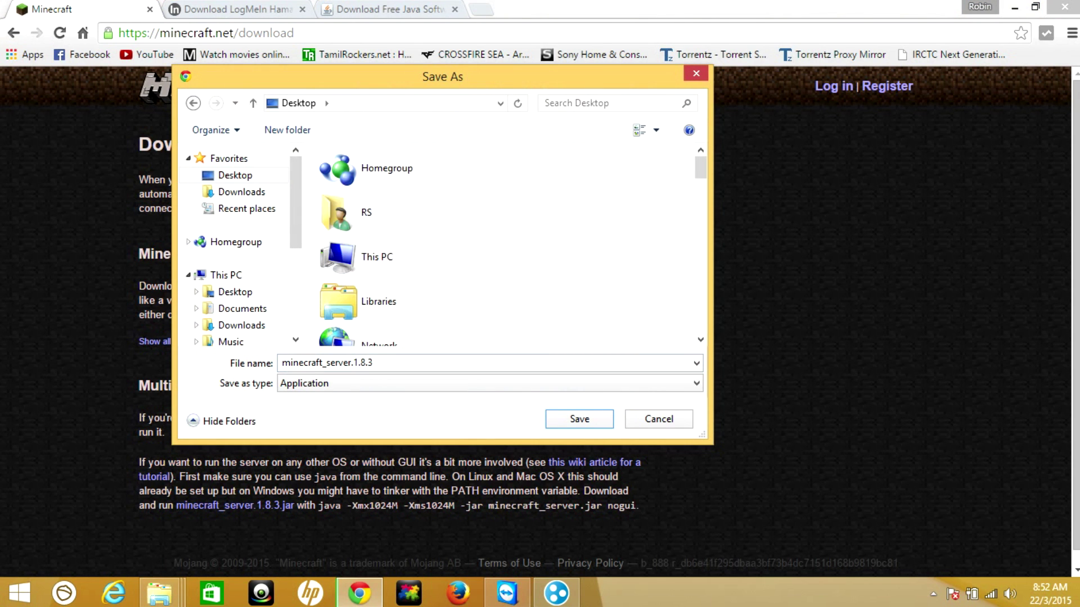
pyautogui.scroll(-5, 393, 242)
pyautogui.scroll(-5, 393, 253)
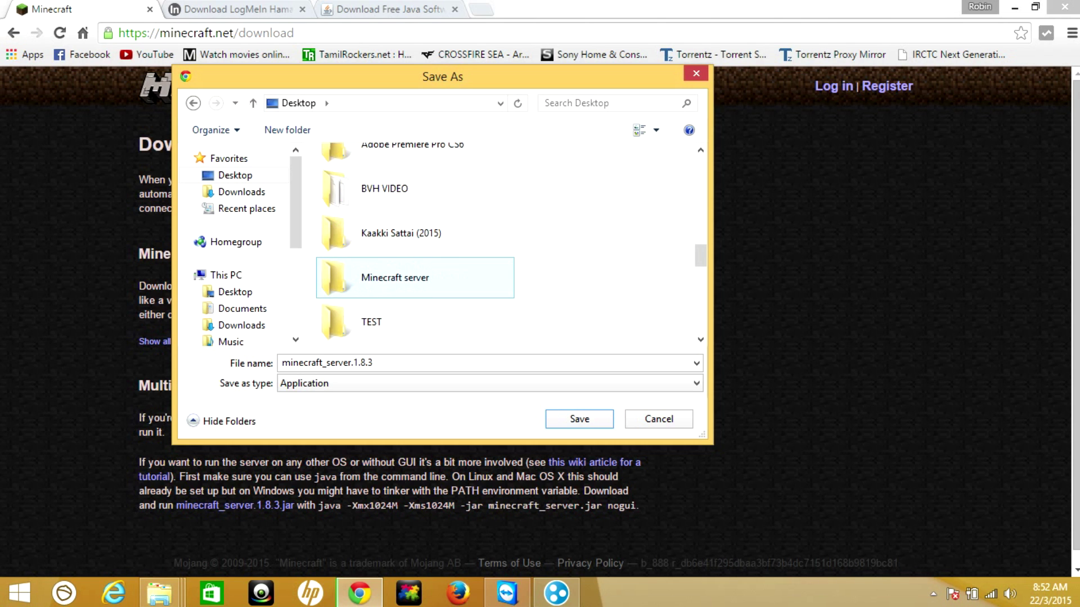
pyautogui.scroll(-1, 394, 264)
pyautogui.scroll(1, 394, 253)
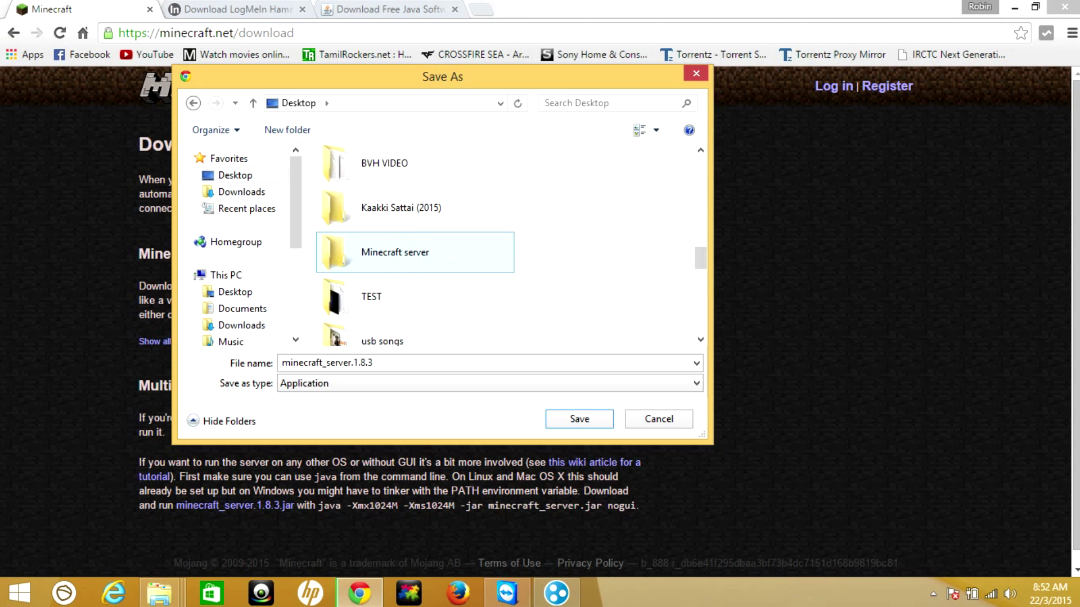
pyautogui.doubleClick(395, 252)
pyautogui.press('Return')
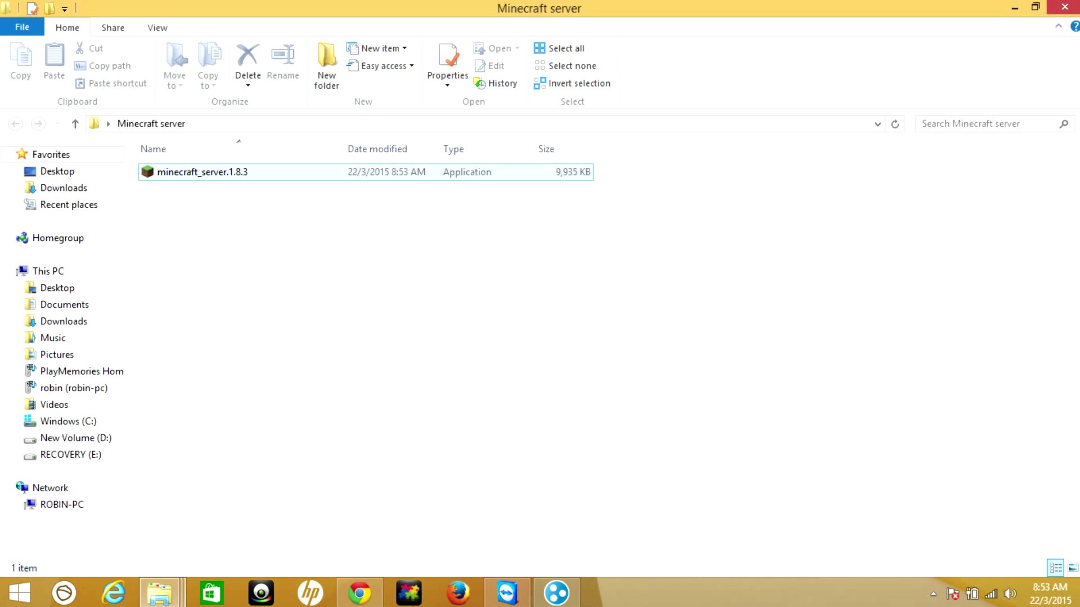
# Change eula=false to eula=true in eula.txt, save it, and reselect the server application
pyautogui.click(168, 174)
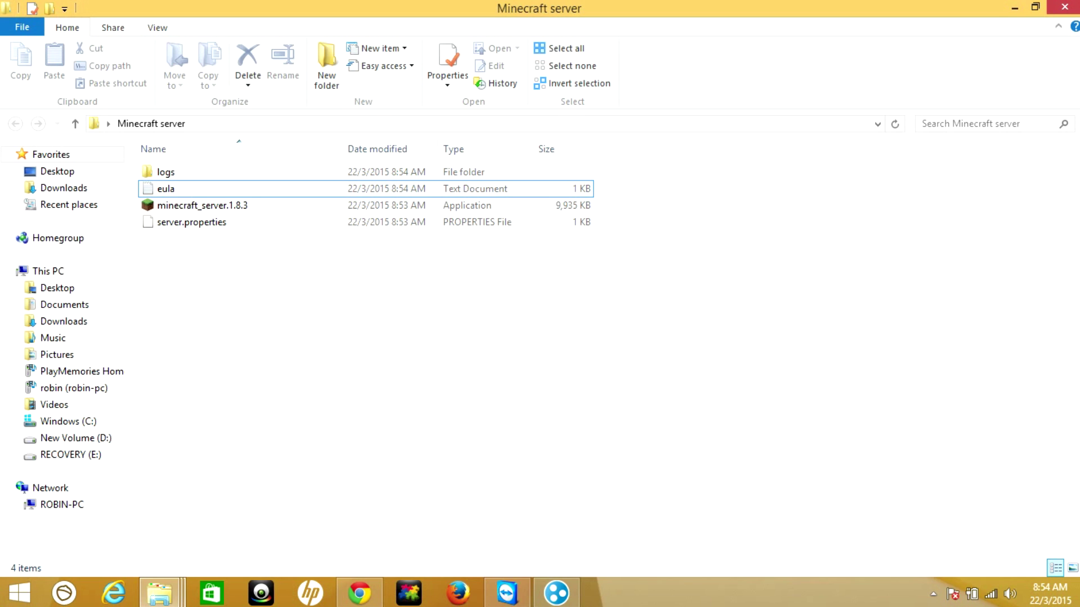
pyautogui.click(166, 188)
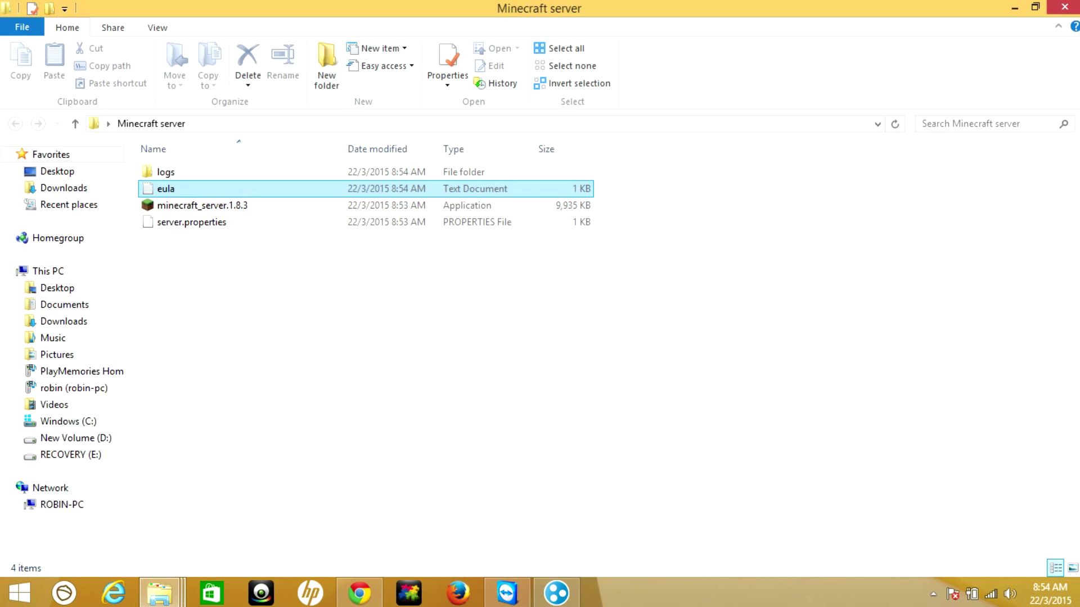
pyautogui.press('Return')
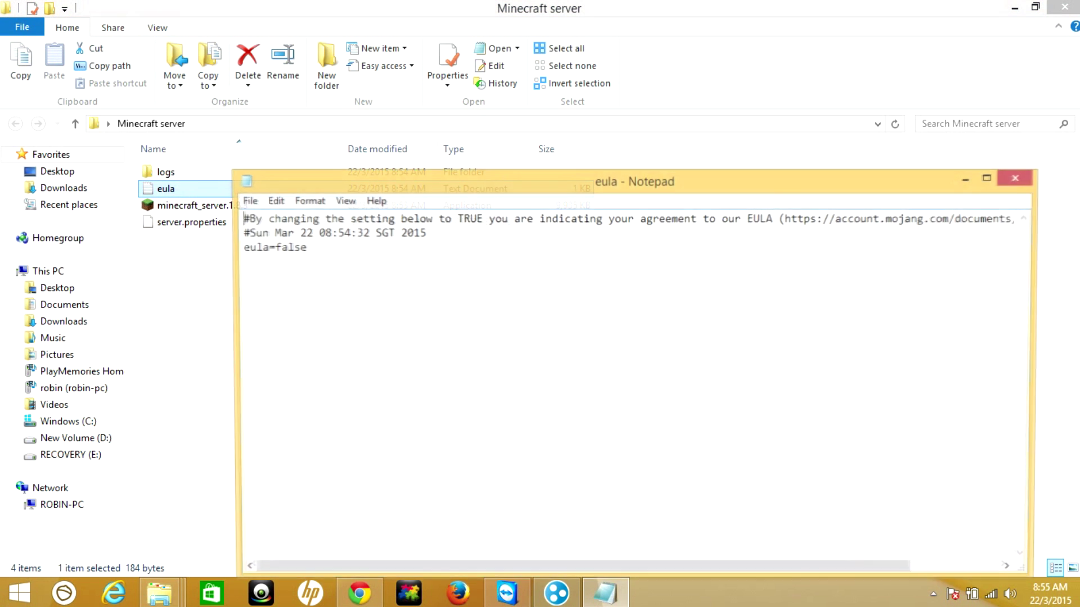
pyautogui.hotkey('shift', 'Left')
pyautogui.hotkey('shift', 'Left')
pyautogui.hotkey('shift', 'Left')
pyautogui.hotkey('shift', 'Left')
pyautogui.hotkey('shift', 'Left')
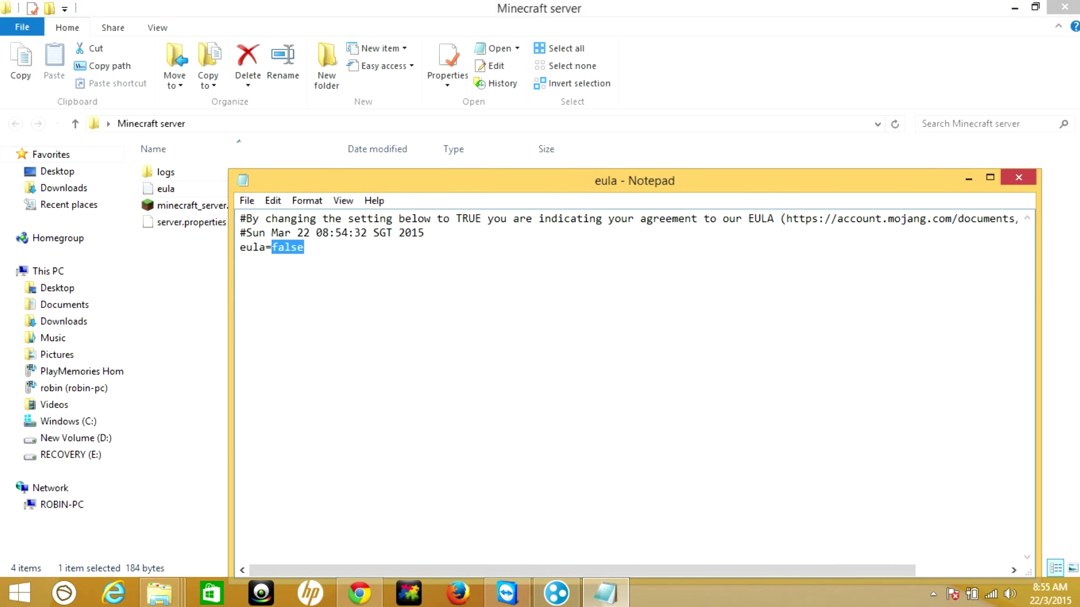
pyautogui.write('true')
pyautogui.hotkey('ctrl', 's')
pyautogui.hotkey('alt', 'F4')
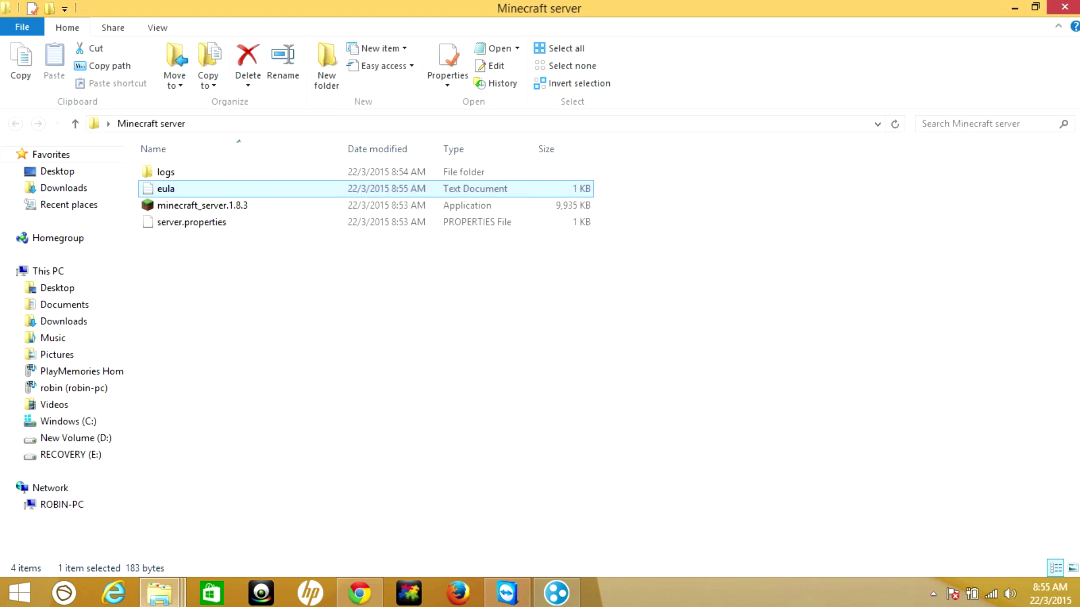
pyautogui.click(202, 205)
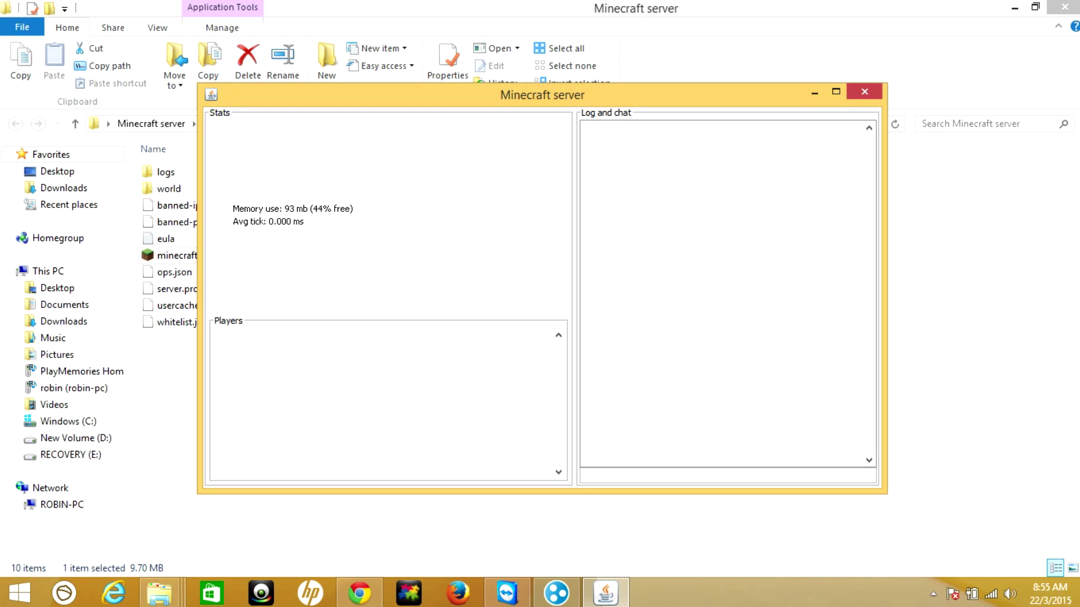
# Close the running server window with Alt+F4 after it generates its files
pyautogui.hotkey('alt', 'F4')
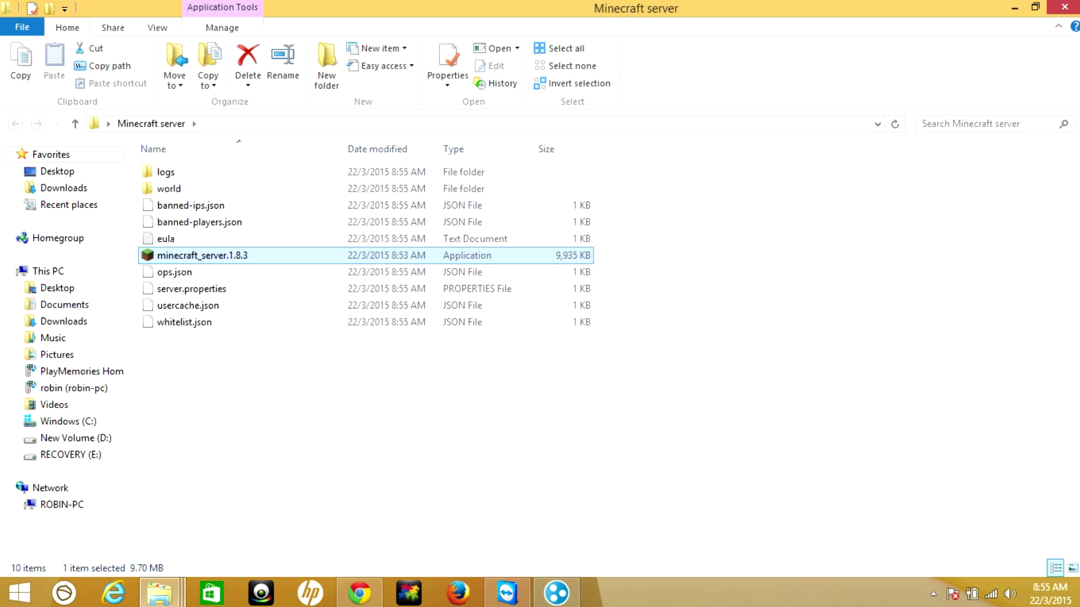
# Tick the Conditions of Use checkbox on the Hamachi download page, minimize Chrome, and launch Hamachi
pyautogui.click(556, 593)
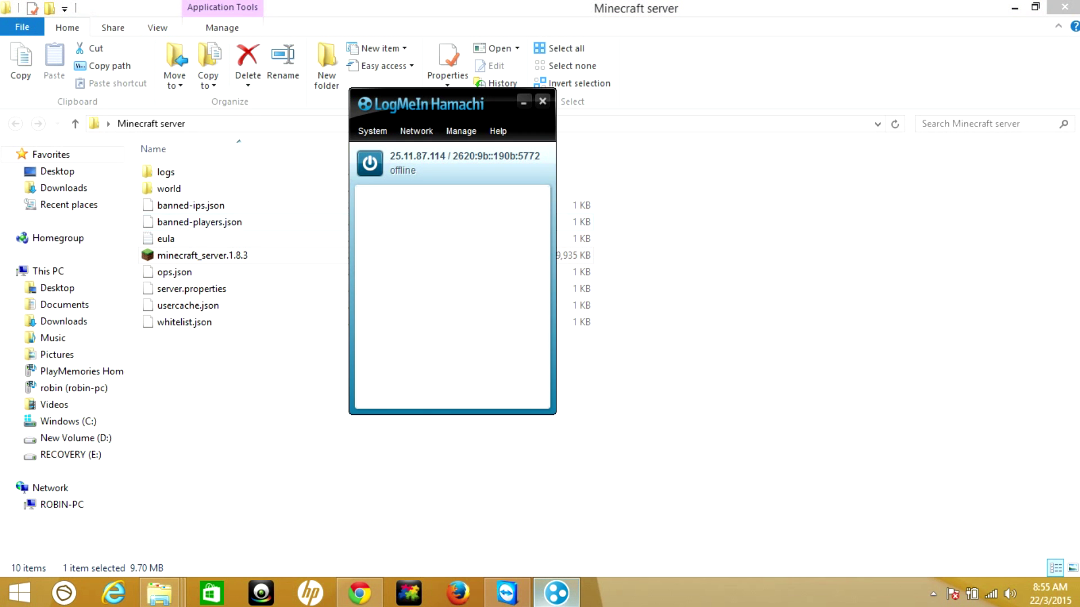
pyautogui.click(523, 102)
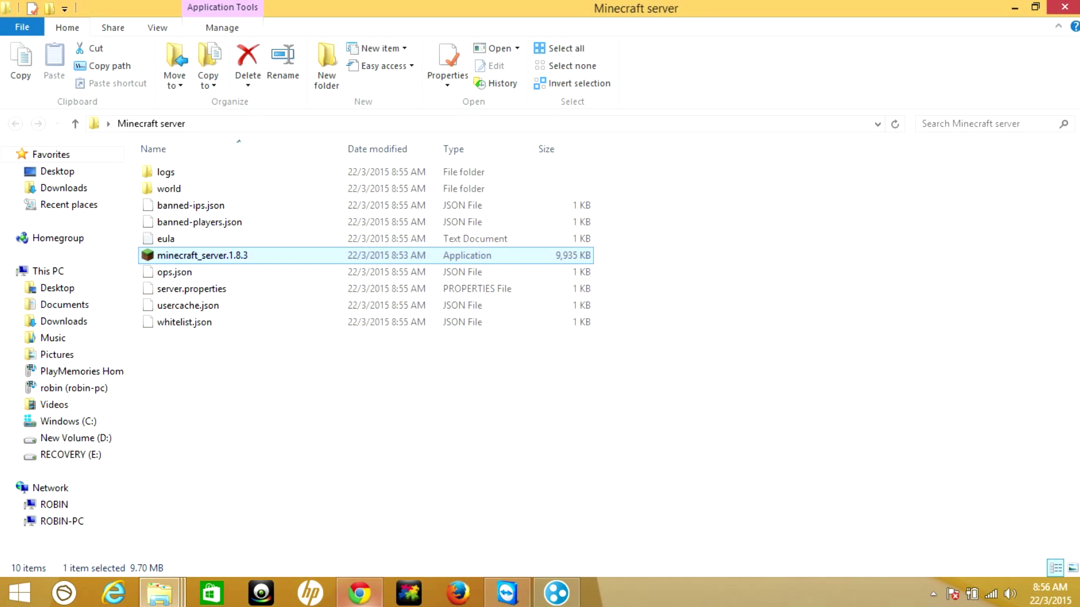
pyautogui.click(360, 593)
pyautogui.click(237, 9)
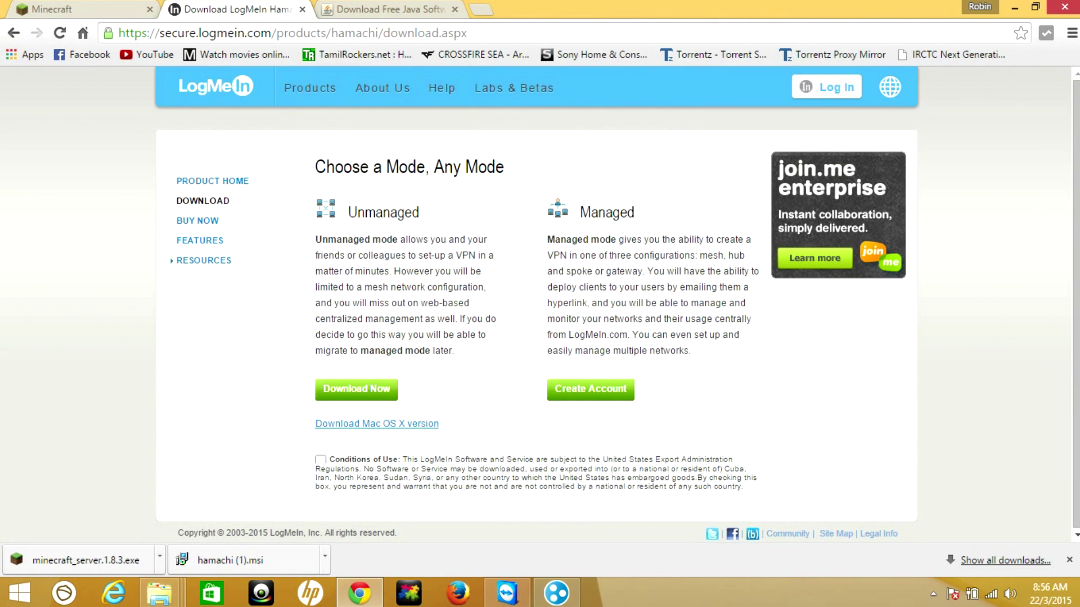
pyautogui.click(321, 459)
pyautogui.click(1014, 8)
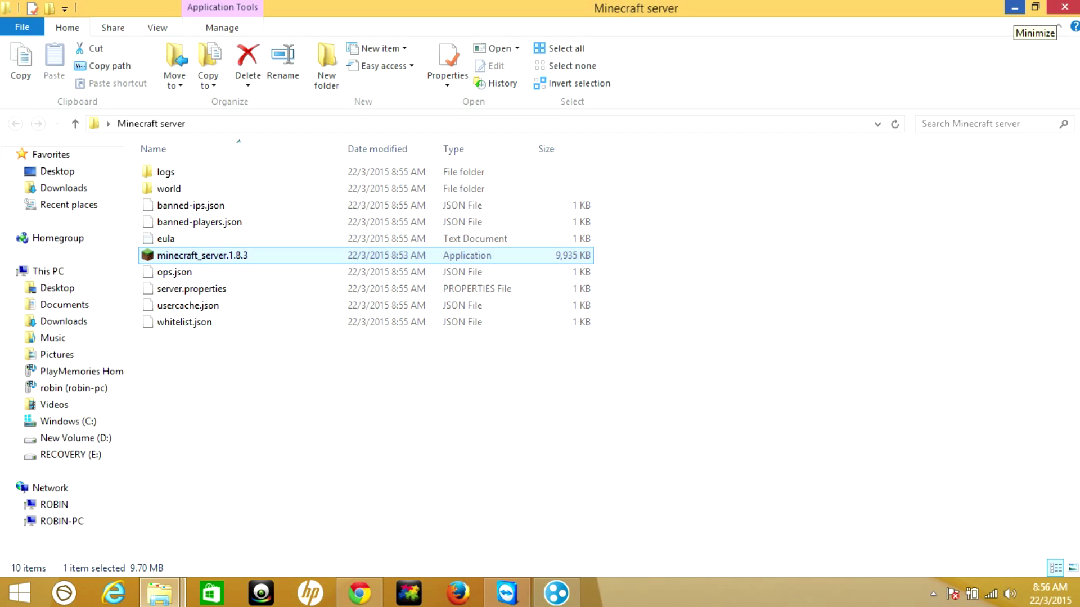
pyautogui.click(556, 592)
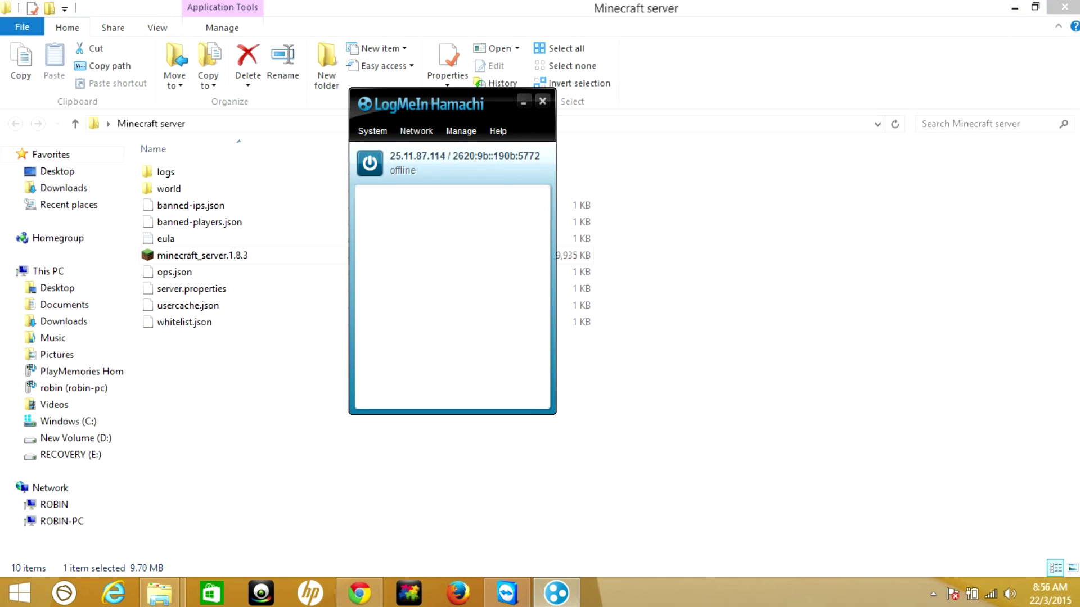
# Power Hamachi on, copy the IPv4 address 25.11.87.114, and minimize the window
pyautogui.moveTo(439, 104); pyautogui.dragTo(405, 160)
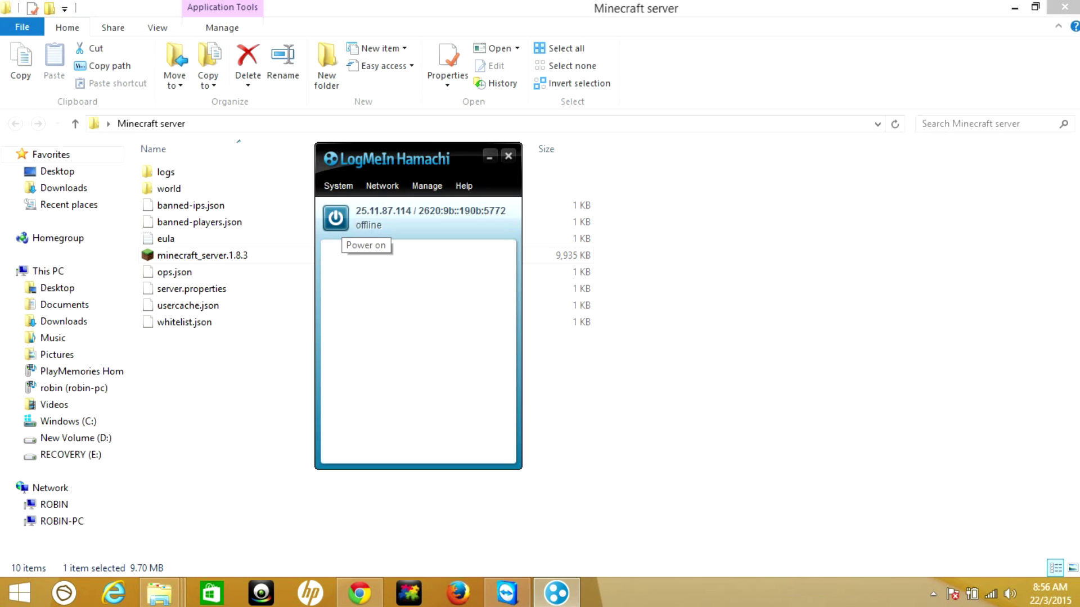
pyautogui.click(336, 218)
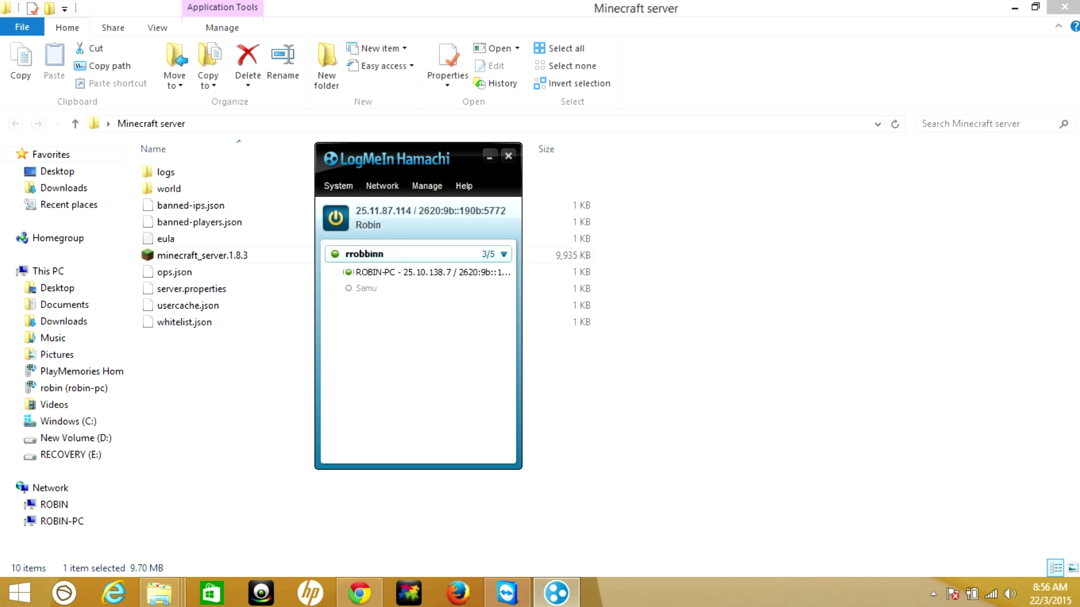
pyautogui.rightClick(377, 212)
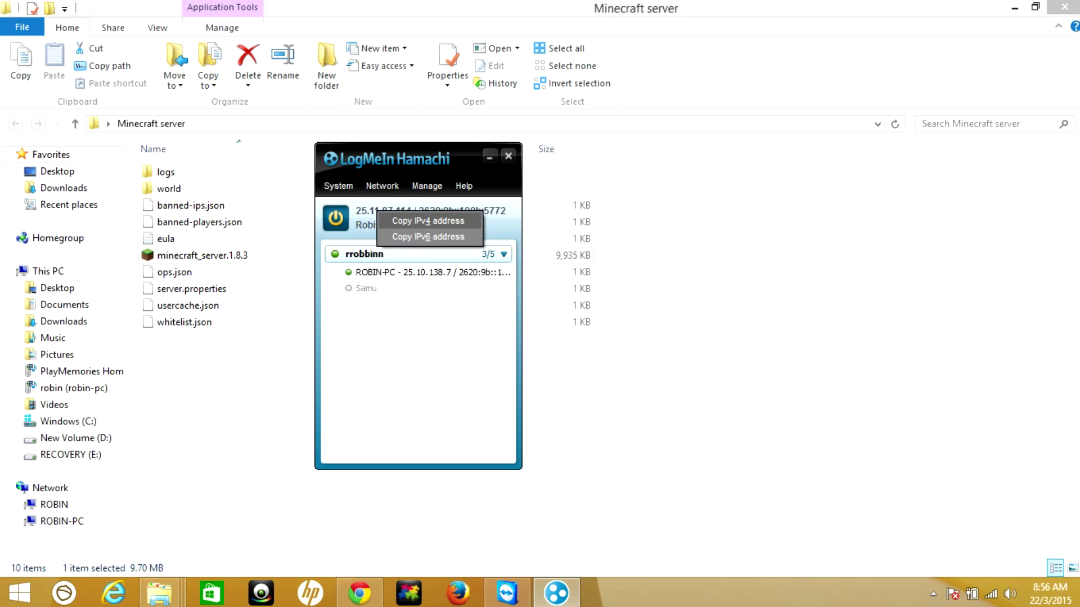
pyautogui.click(428, 221)
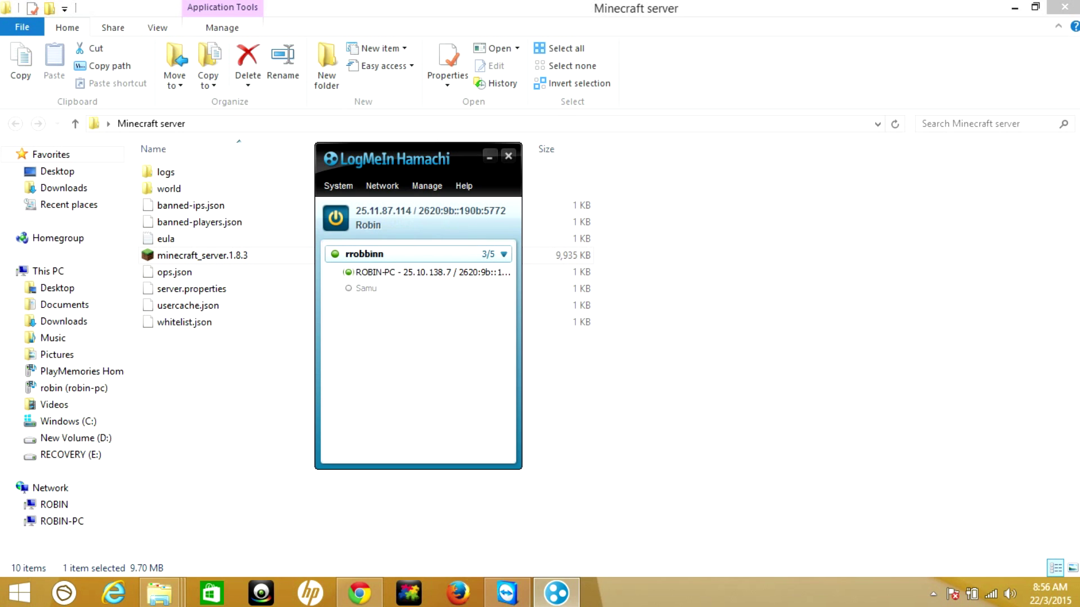
pyautogui.click(489, 157)
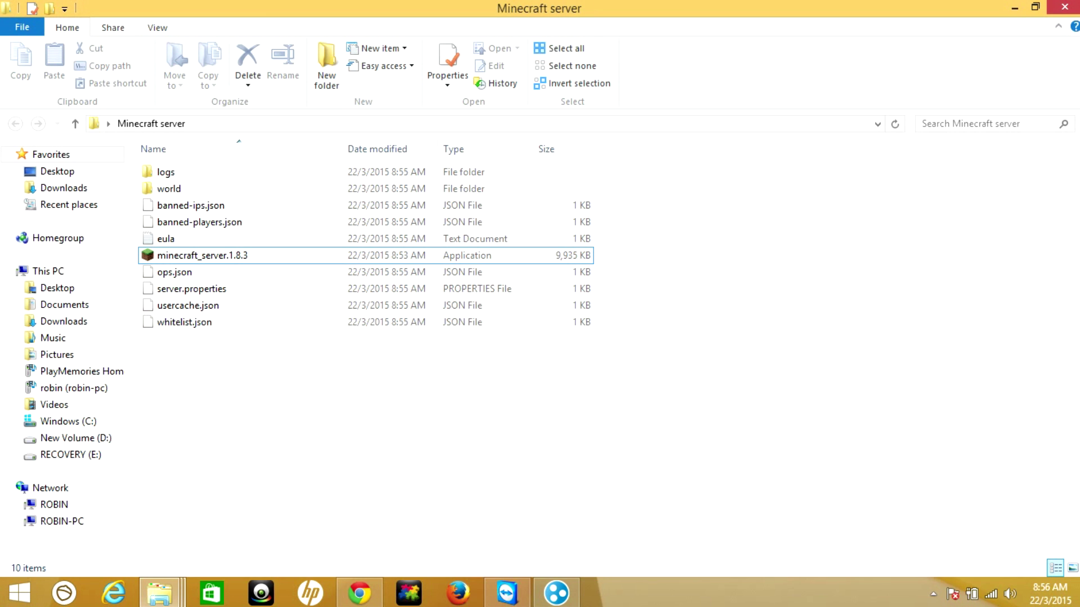
# Open server.properties in Notepad through Open with > More options
pyautogui.click(191, 289)
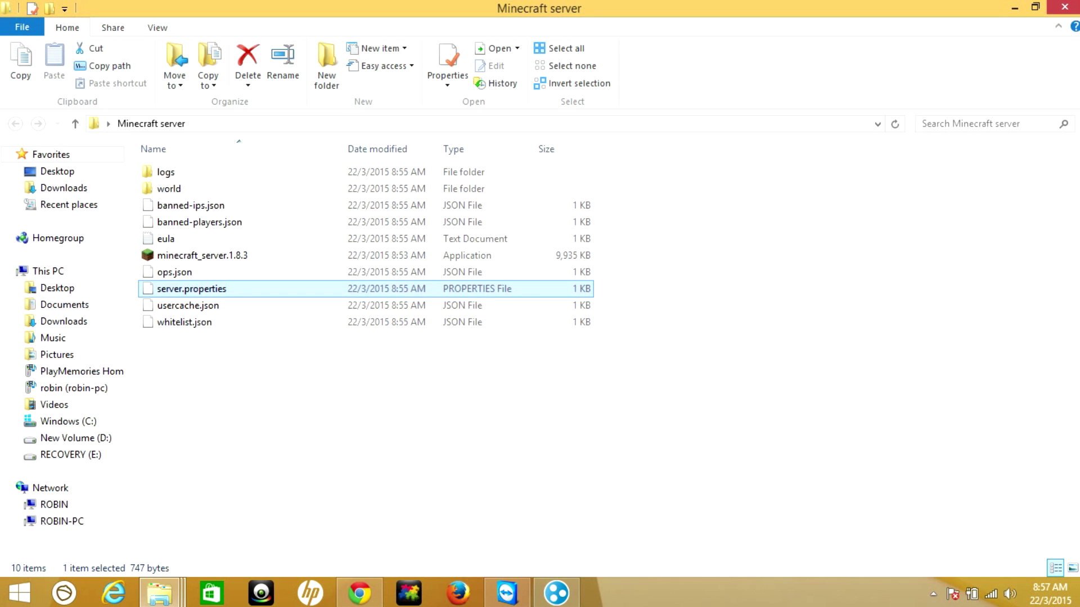
pyautogui.rightClick(236, 288)
pyautogui.click(264, 278)
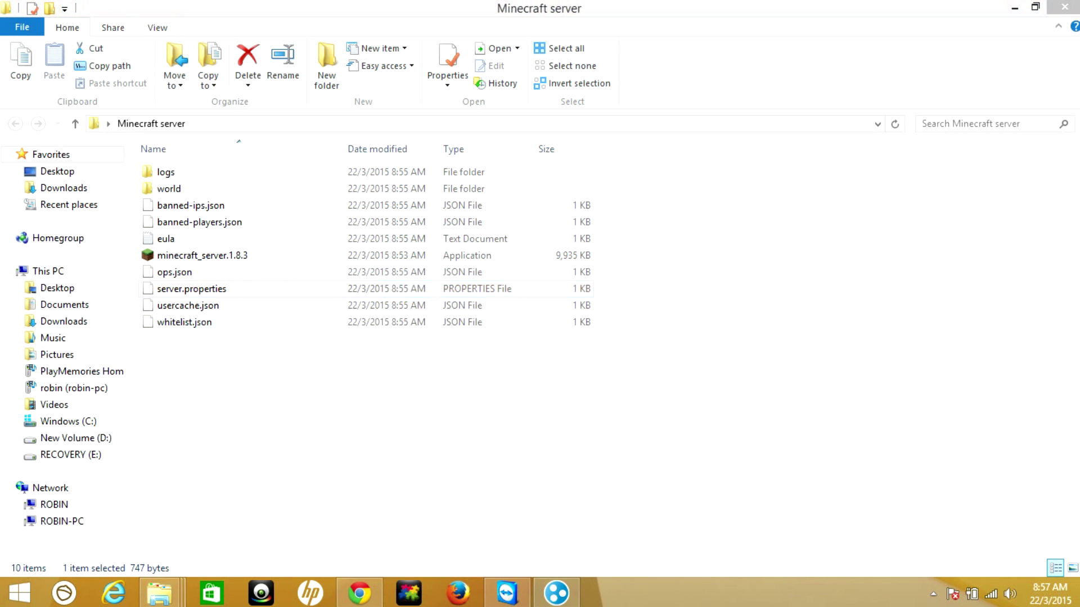
pyautogui.click(437, 293)
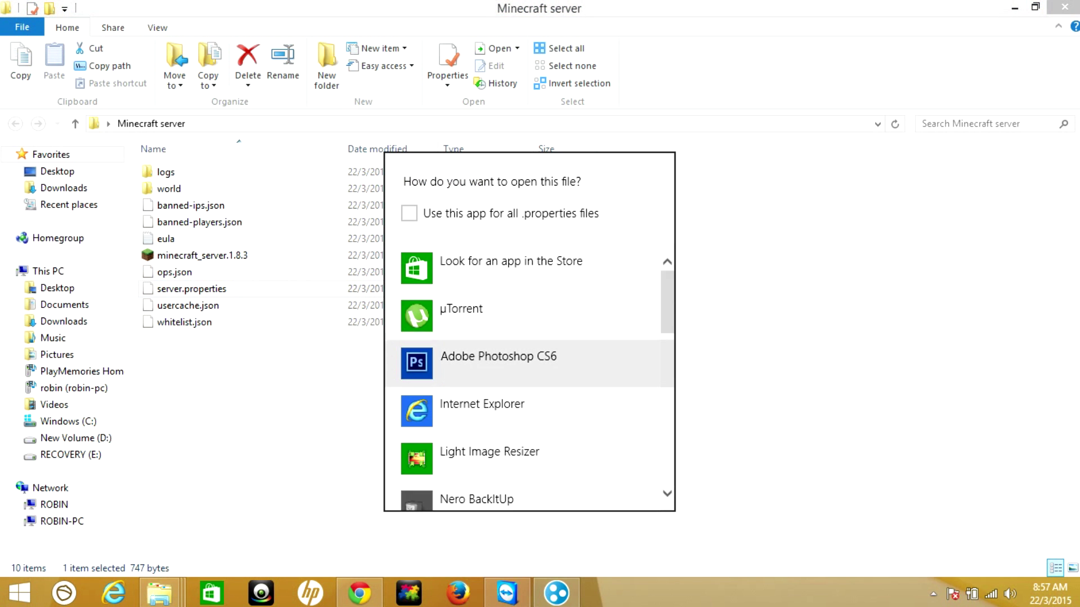
pyautogui.scroll(-2, 529, 338)
pyautogui.scroll(-6, 529, 377)
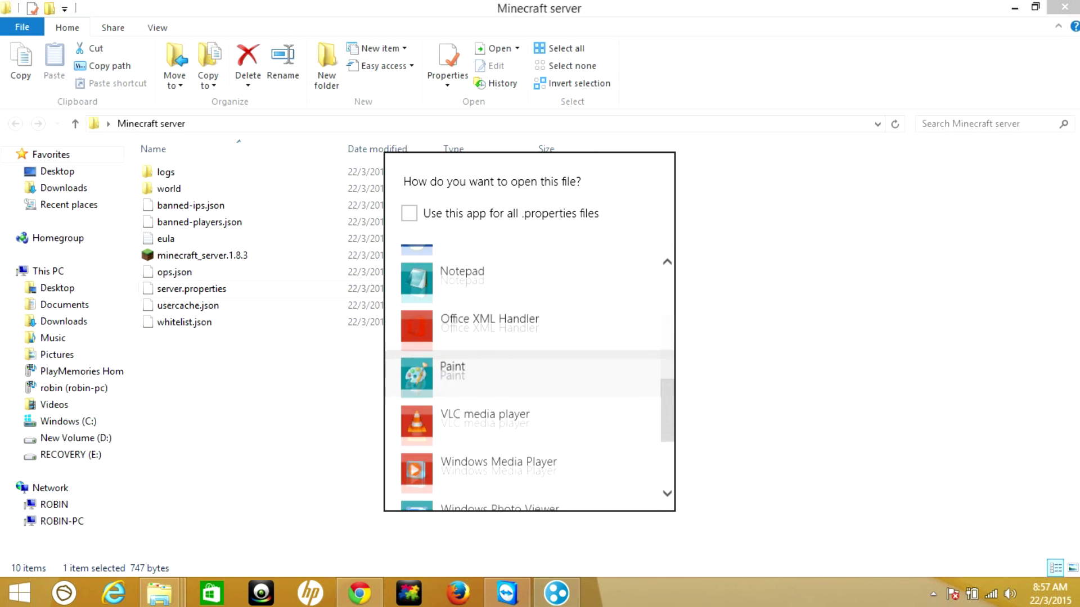
pyautogui.click(463, 265)
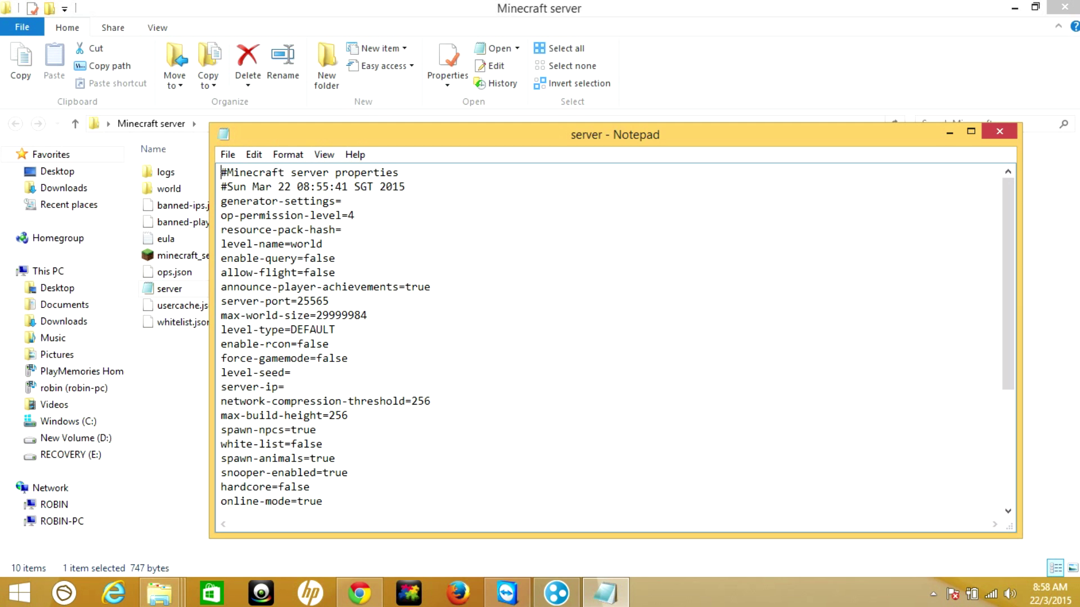
# Paste 25.11.87.114 after server-ip= in server.properties and save via File > Save
pyautogui.click(285, 387)
pyautogui.rightClick(285, 387)
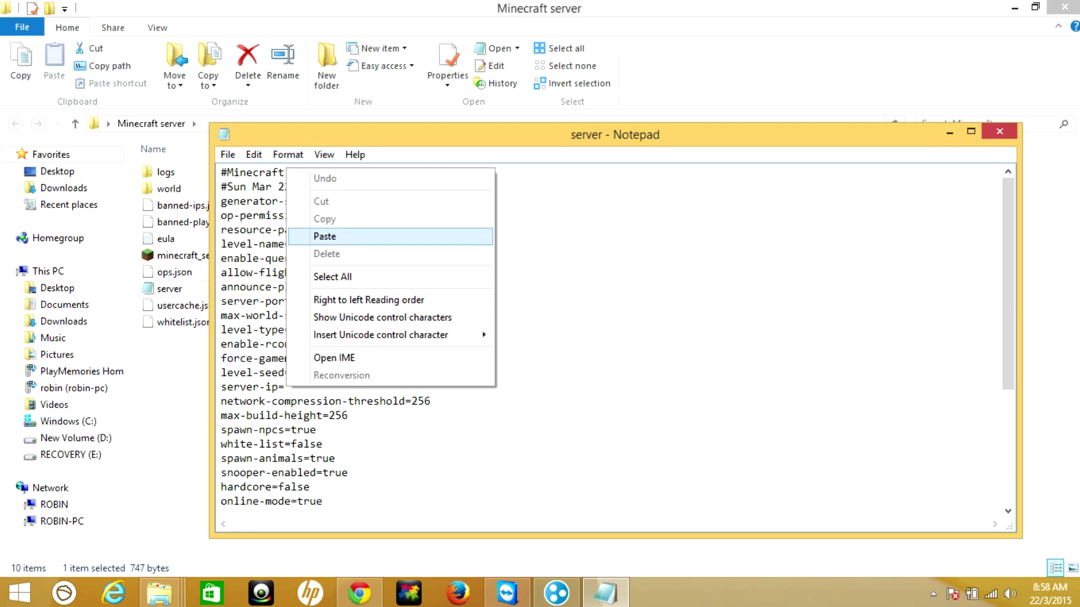
pyautogui.click(325, 236)
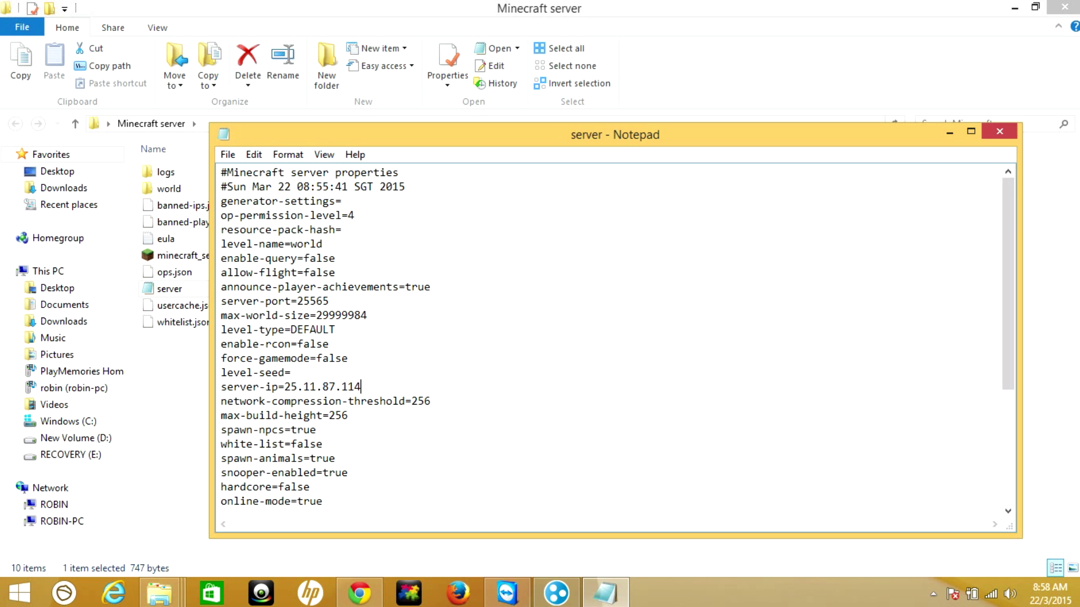
pyautogui.scroll(-4, 617, 336)
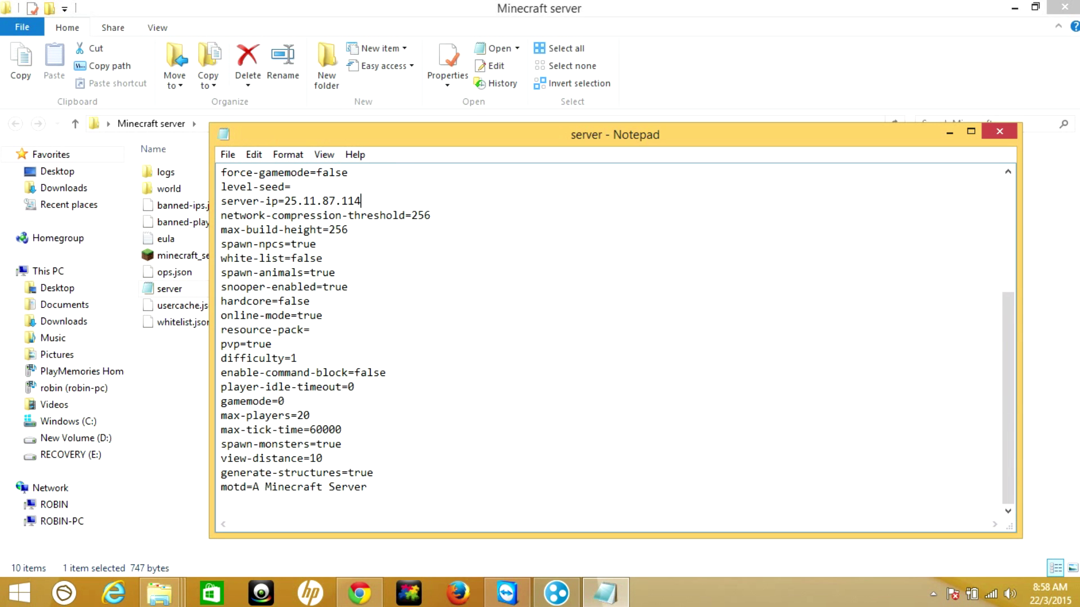
pyautogui.moveTo(253, 487); pyautogui.dragTo(367, 487)
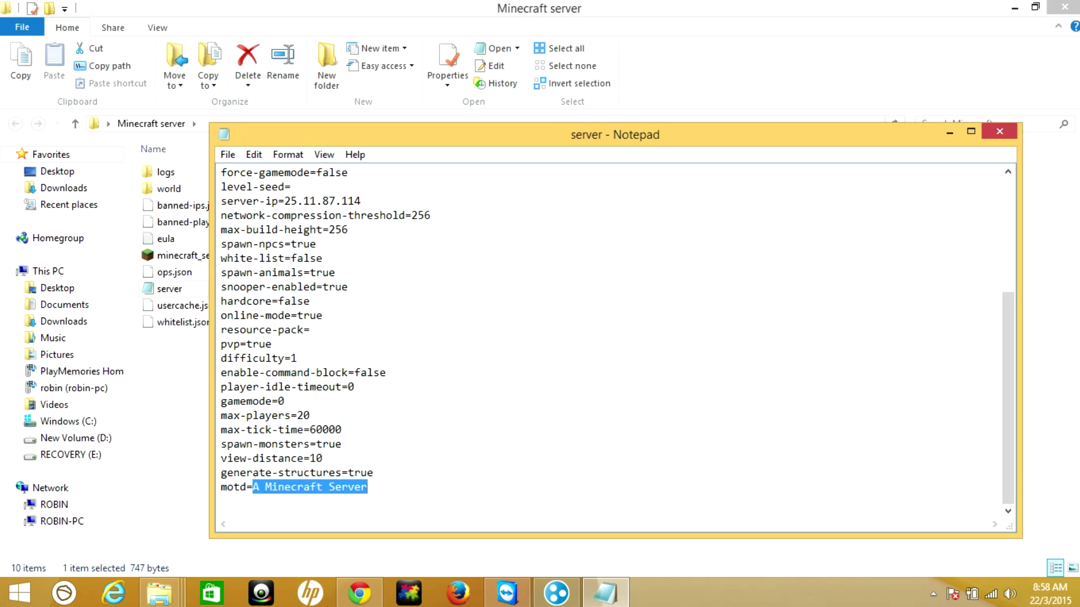
pyautogui.moveTo(304, 416); pyautogui.dragTo(310, 415)
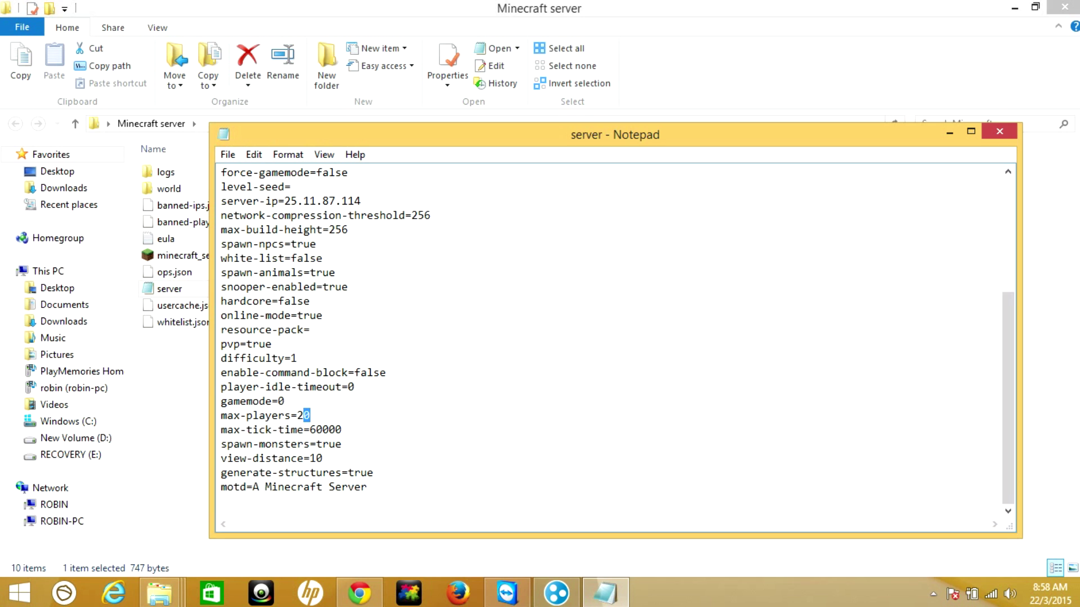
pyautogui.scroll(1, 617, 337)
pyautogui.scroll(2, 617, 336)
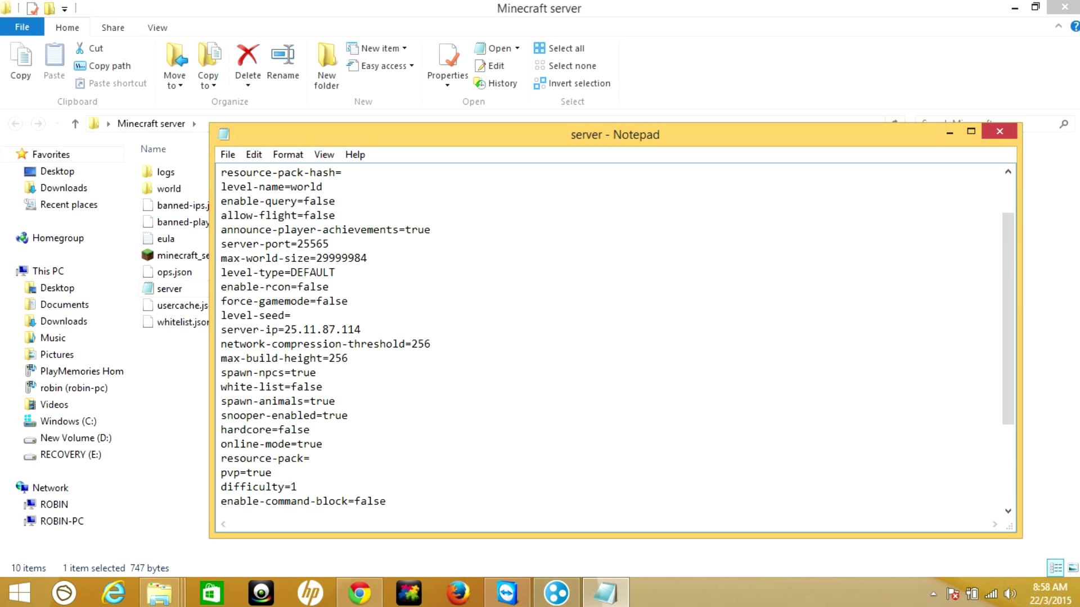
pyautogui.scroll(2, 616, 336)
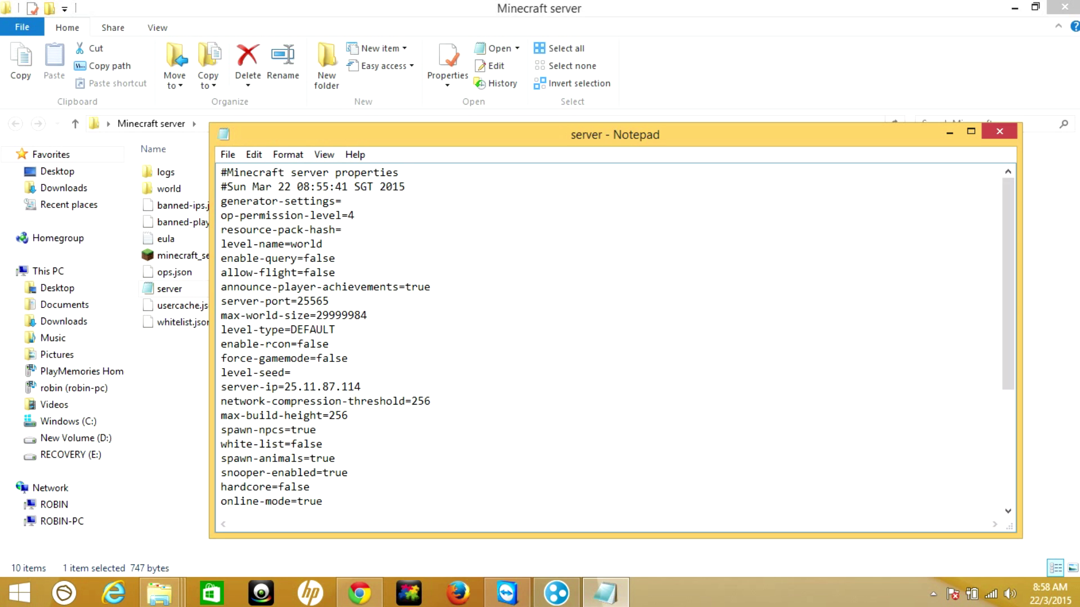
pyautogui.click(228, 154)
pyautogui.click(253, 207)
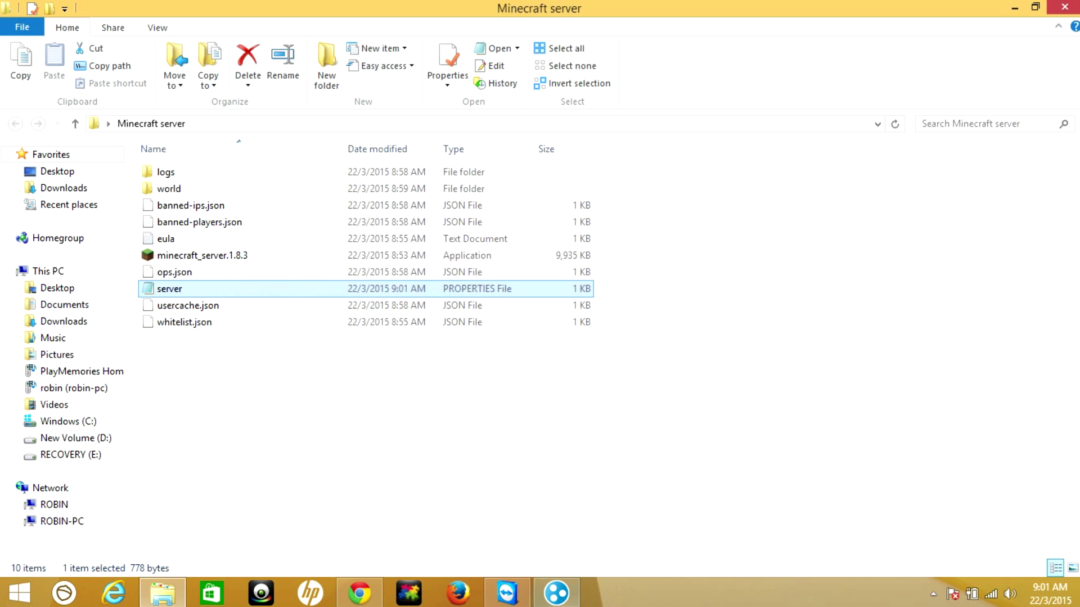
# Create a Hamachi network with ID rs00123 and a network password
pyautogui.click(557, 593)
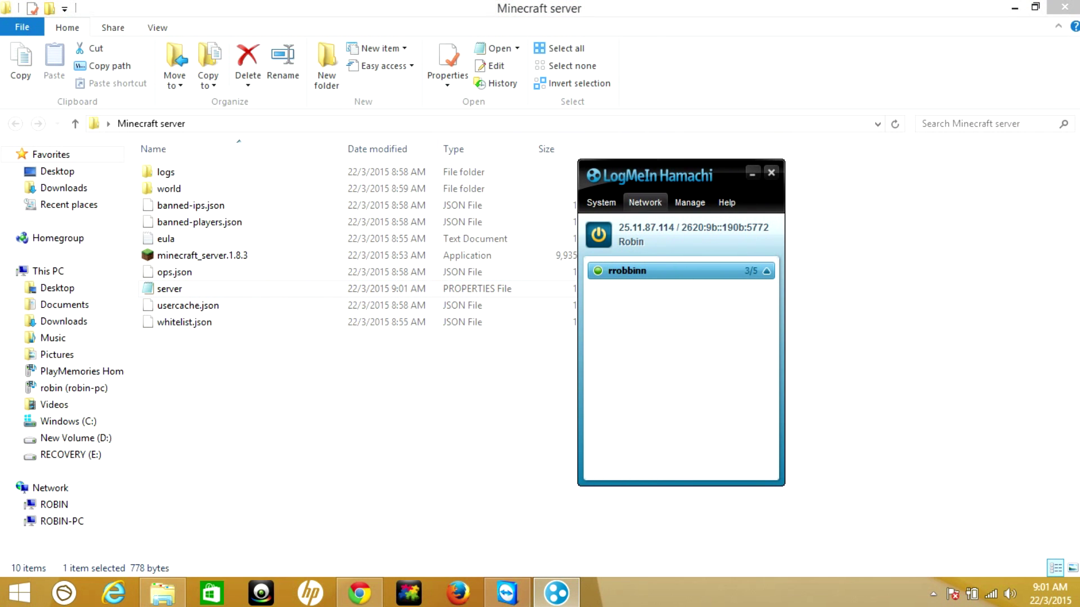
pyautogui.click(645, 202)
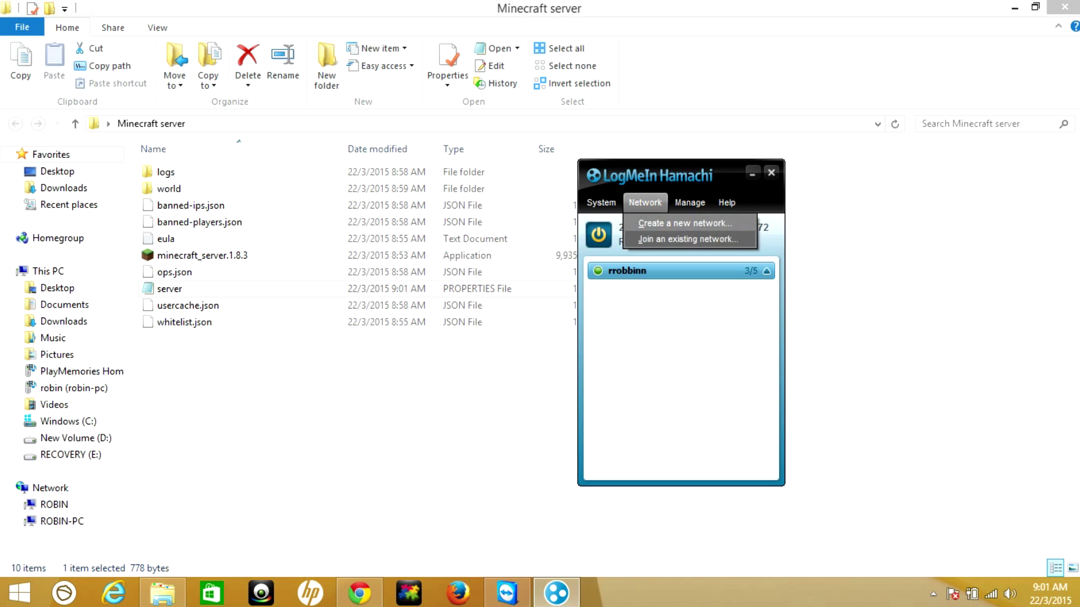
pyautogui.click(684, 223)
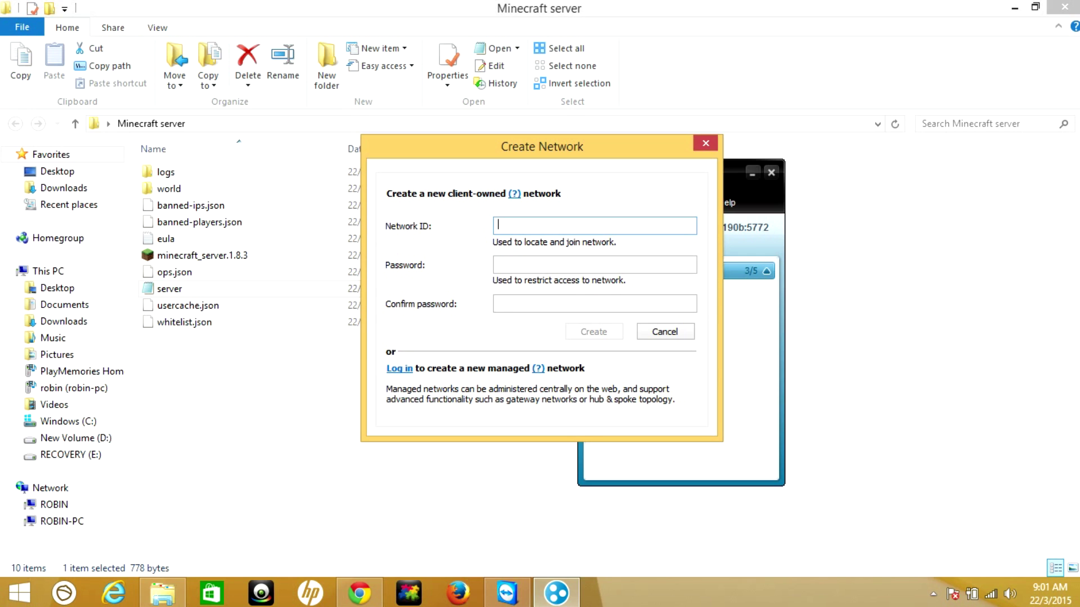
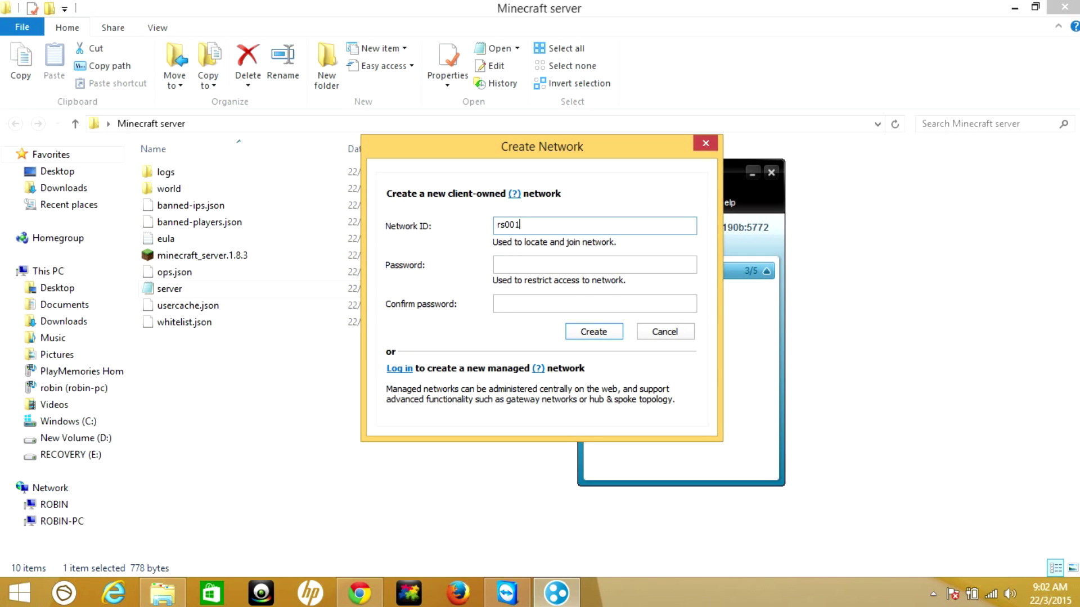
pyautogui.press('Tab')
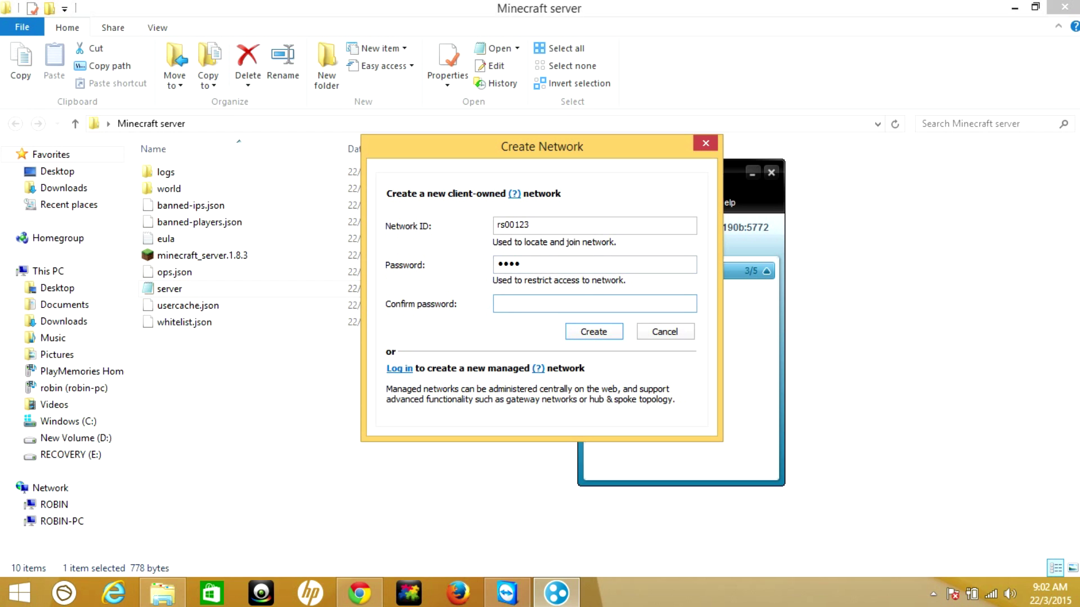
pyautogui.press('Return')
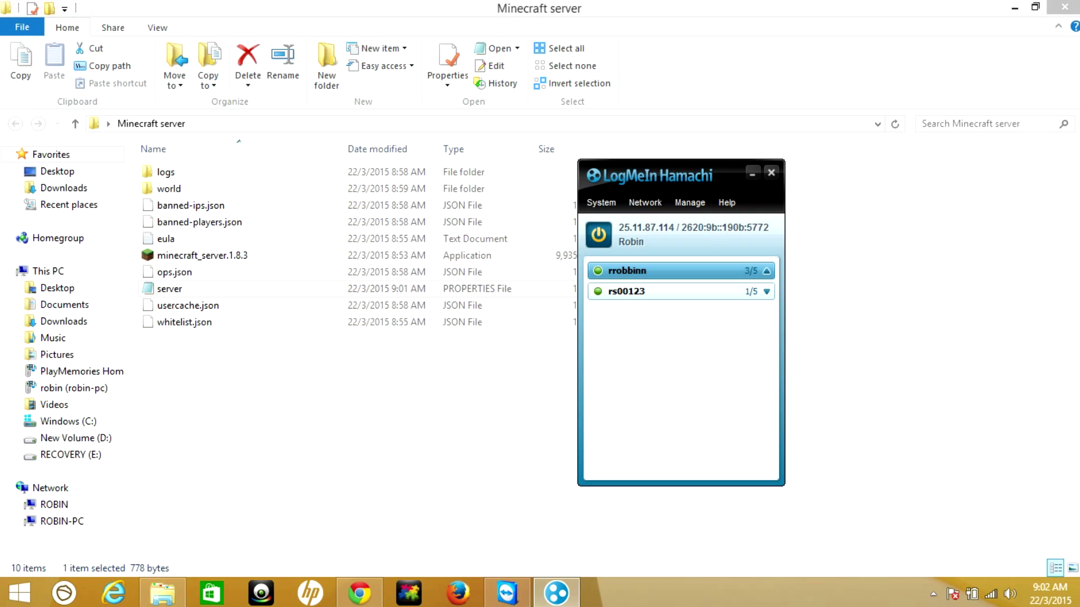
pyautogui.moveTo(625, 291)
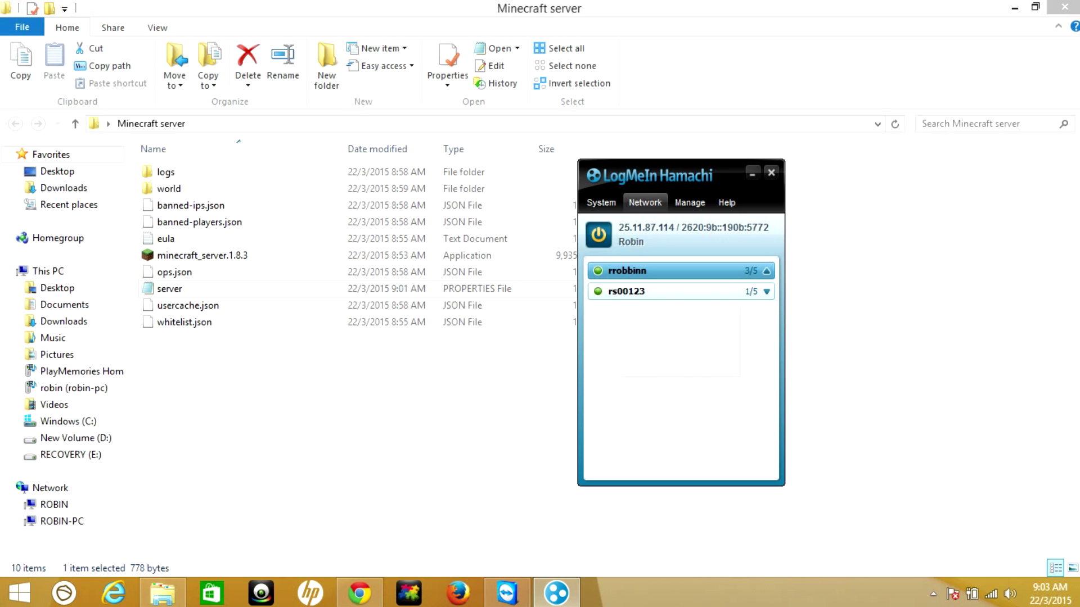
pyautogui.click(645, 203)
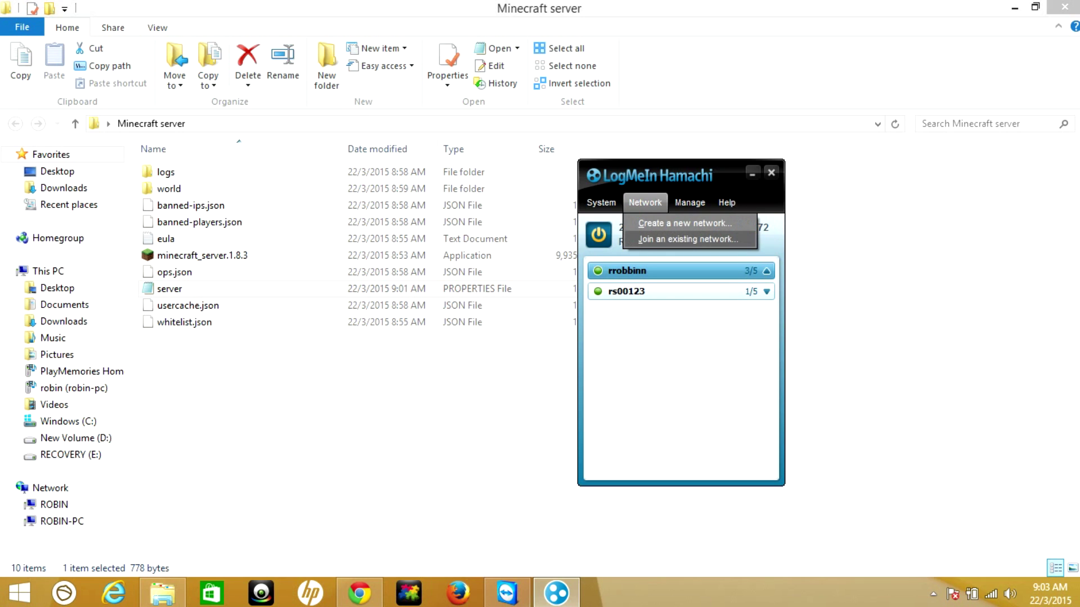
pyautogui.click(687, 239)
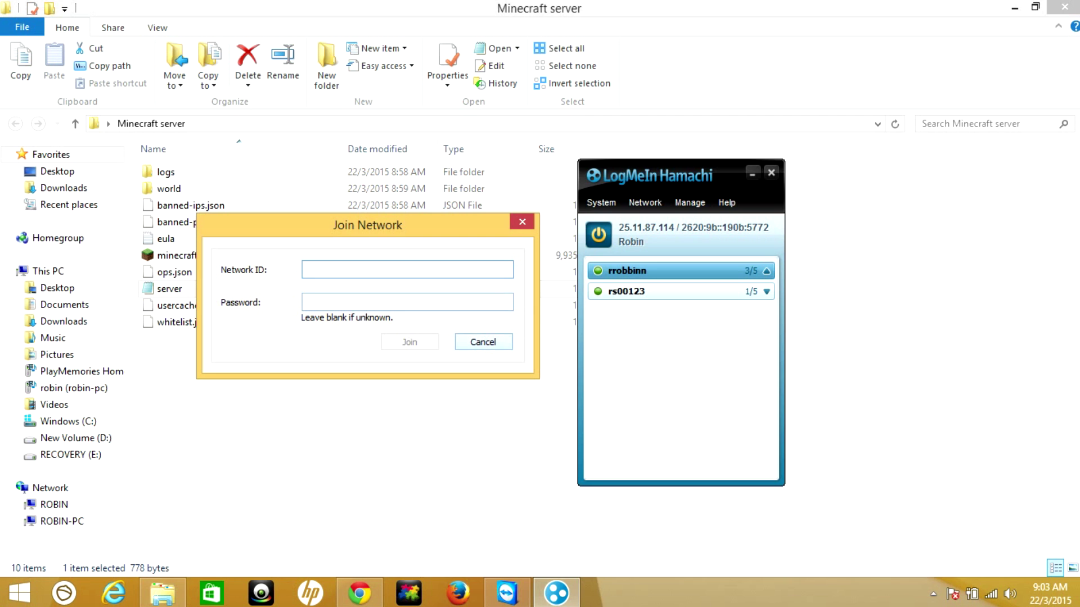
pyautogui.click(522, 222)
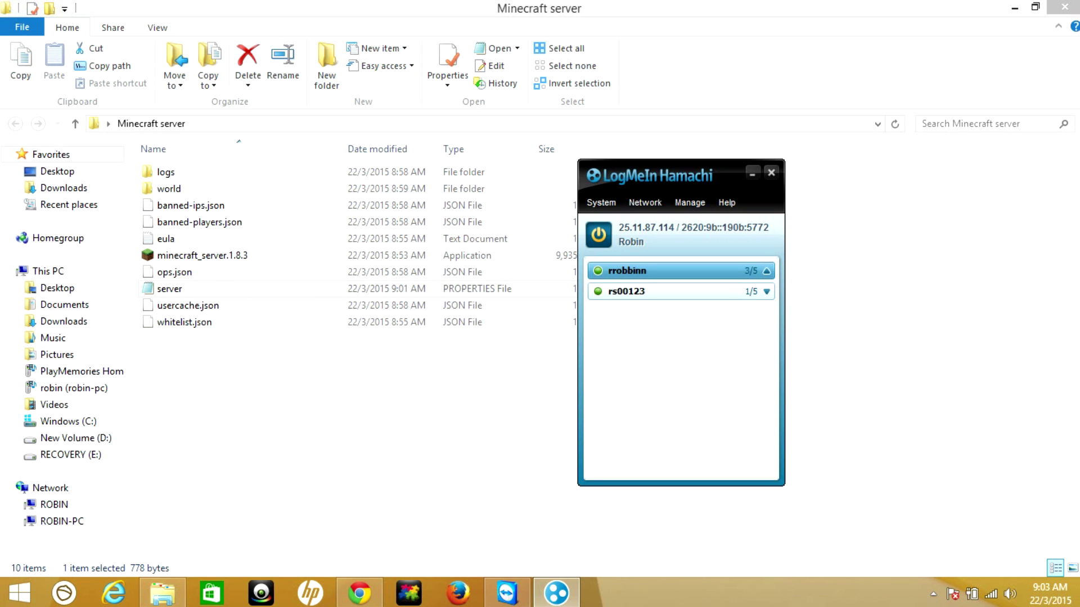
pyautogui.click(1015, 8)
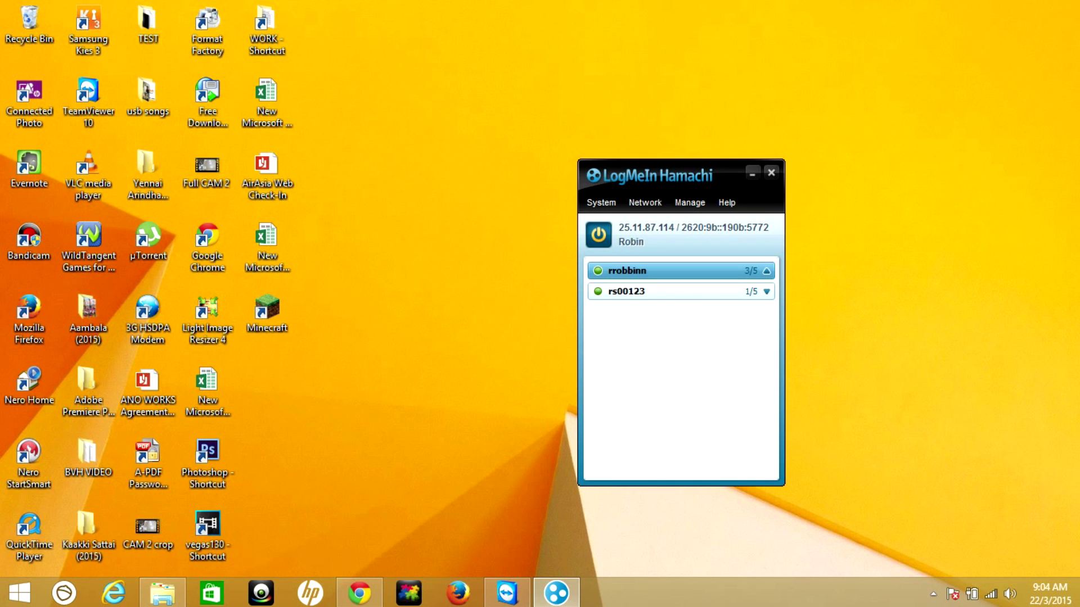
# Open the Minecraft server folder, start minecraft_server.1.8.3, and minimize its windows to the desktop
pyautogui.moveTo(690, 179); pyautogui.dragTo(437, 148)
pyautogui.doubleClick(744, 245)
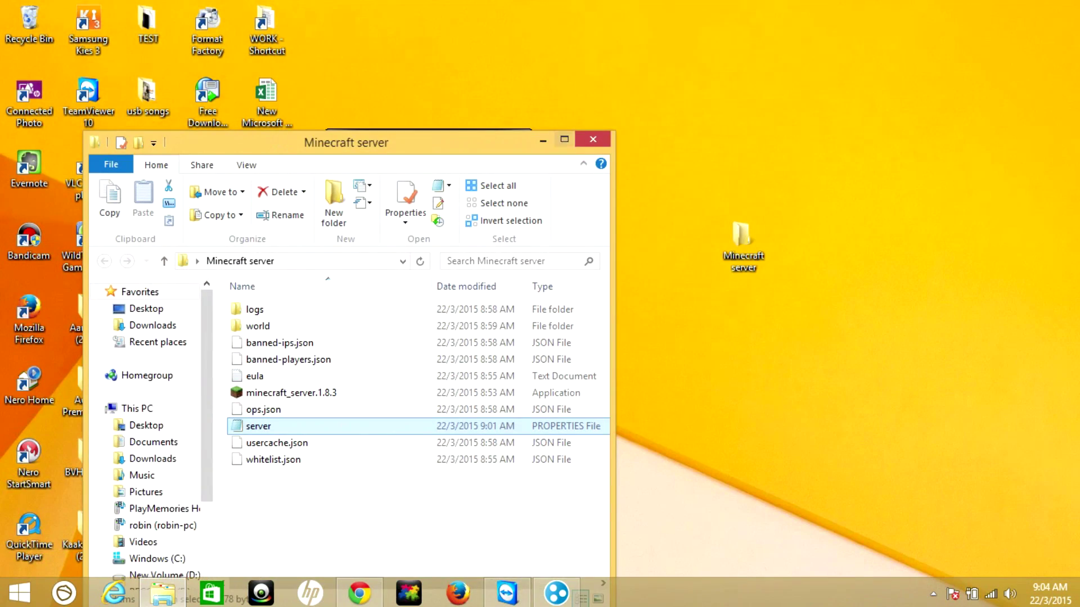
pyautogui.click(579, 139)
pyautogui.click(202, 256)
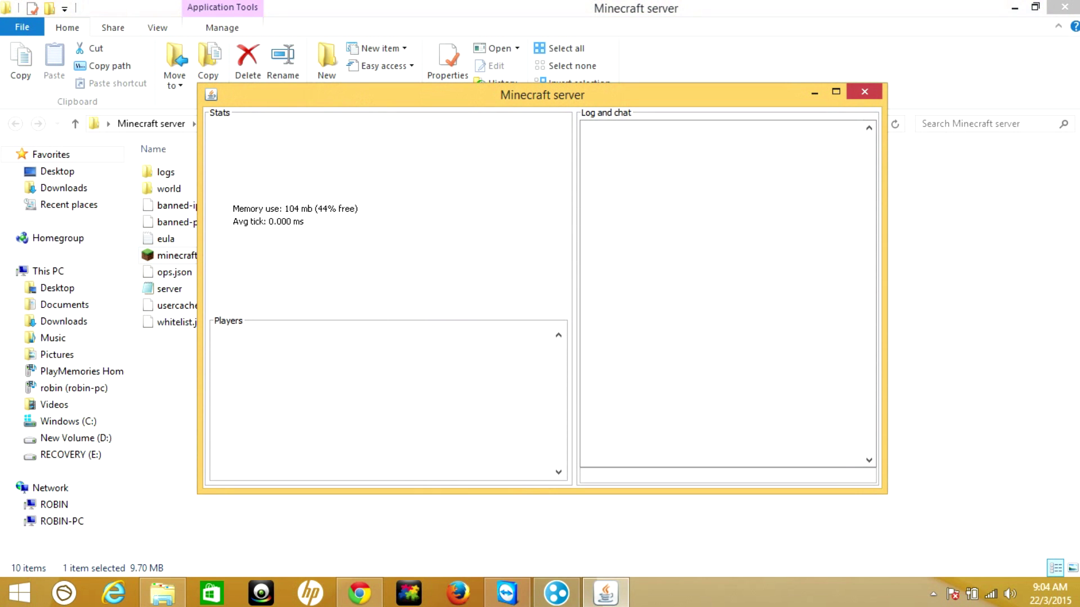
pyautogui.click(814, 92)
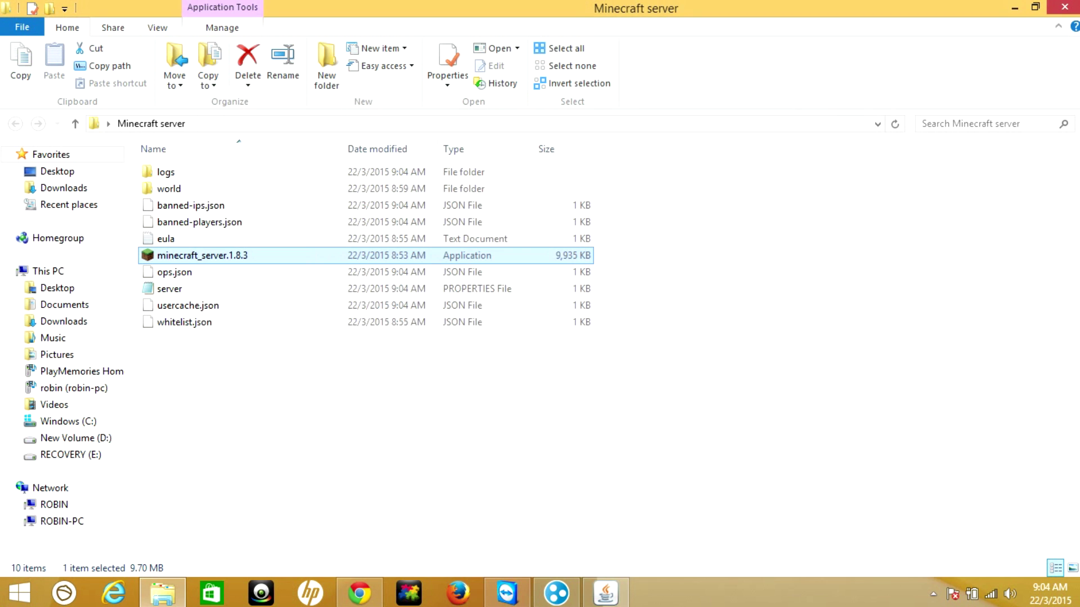
pyautogui.click(1015, 8)
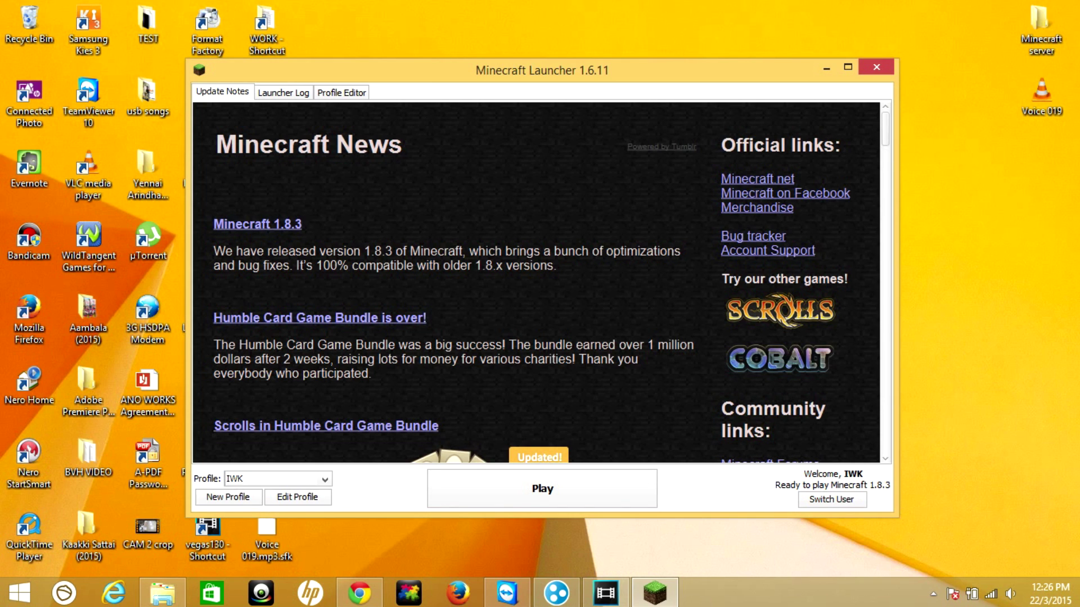
# Copy the Hamachi IPv4 address 25.11.87.114, then launch Minecraft 1.8.3 from the launcher
pyautogui.click(557, 593)
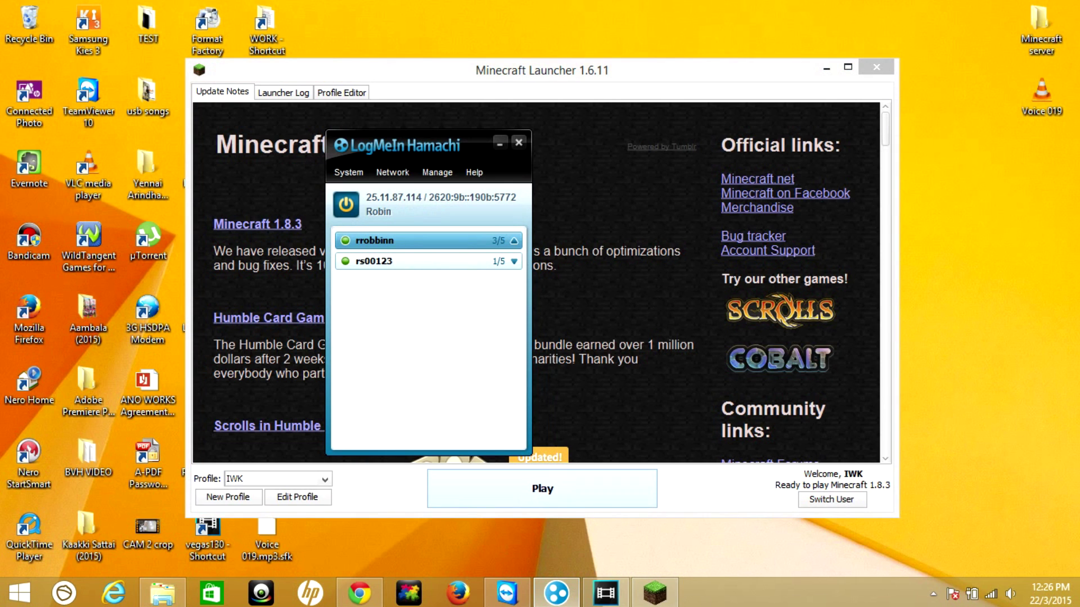
pyautogui.click(400, 197)
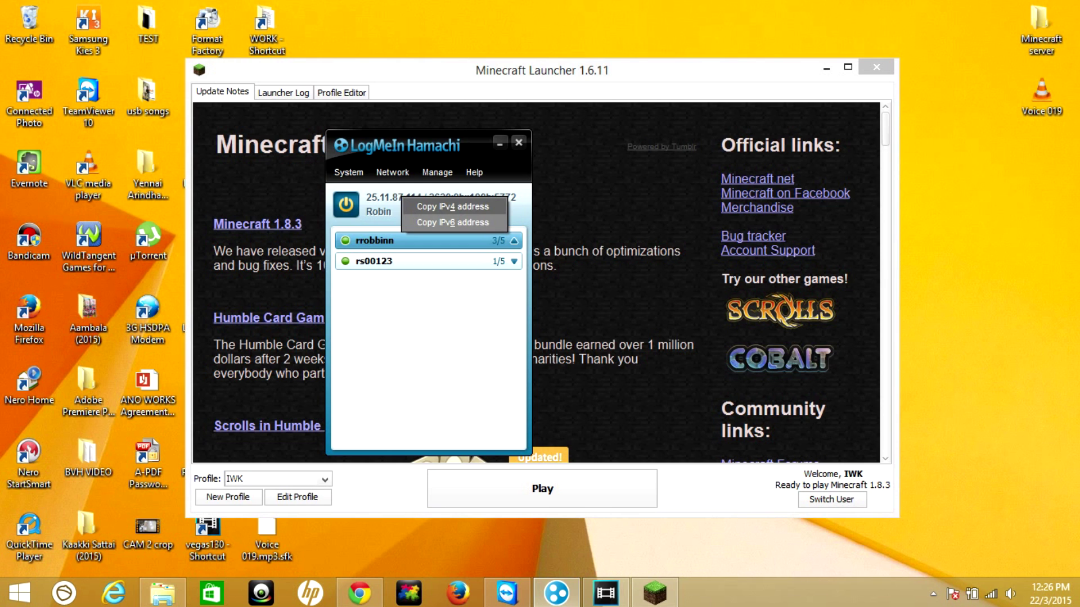
pyautogui.click(453, 207)
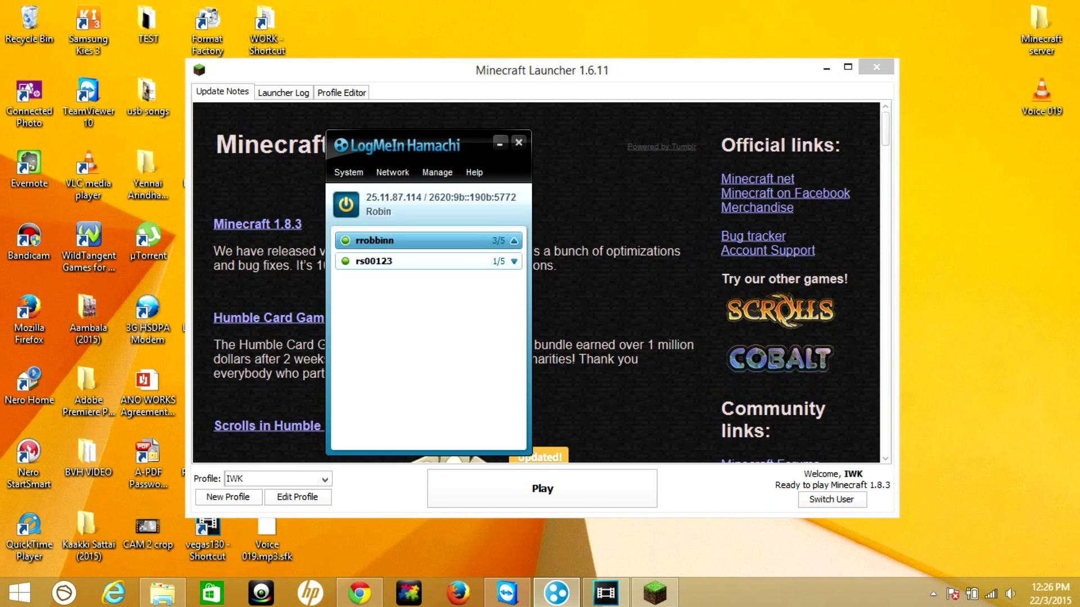
pyautogui.click(500, 143)
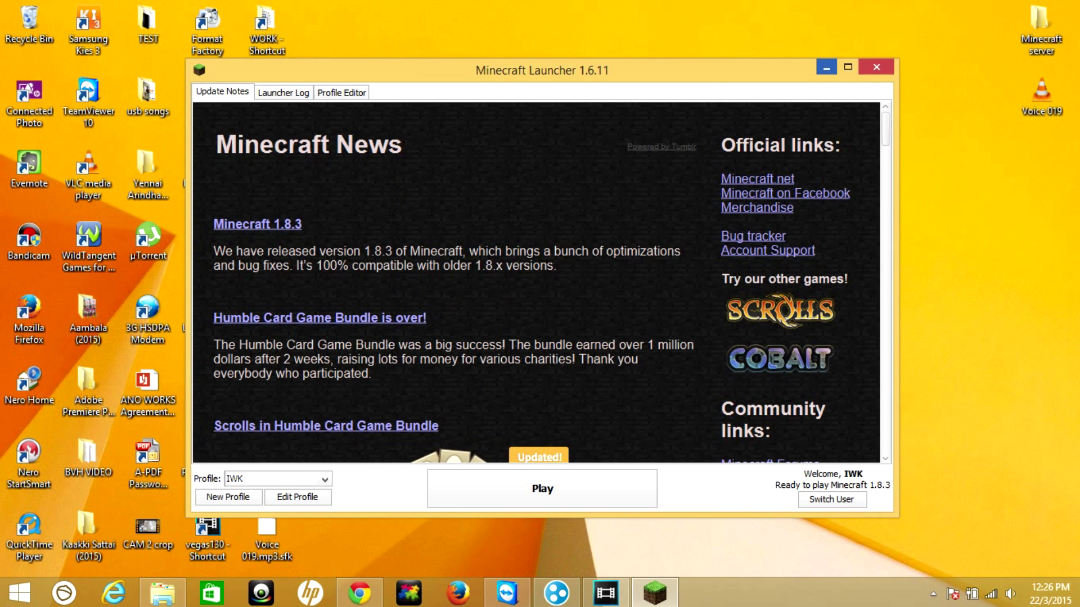
pyautogui.press('Return')
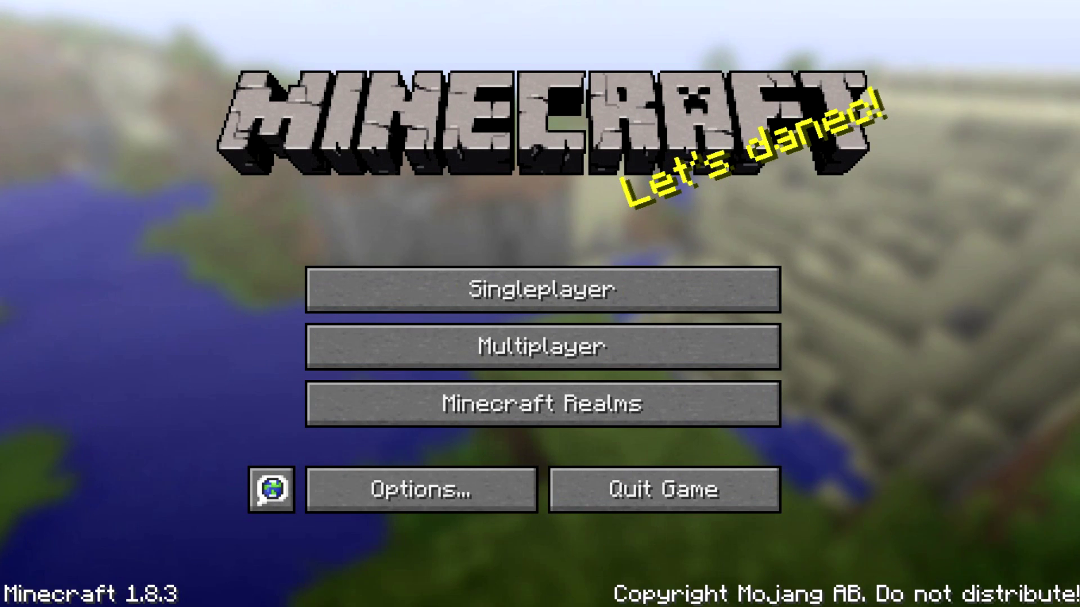
# Add a multiplayer server with address 25.11.87.114 and join the new Minecraft Server entry
pyautogui.click(543, 346)
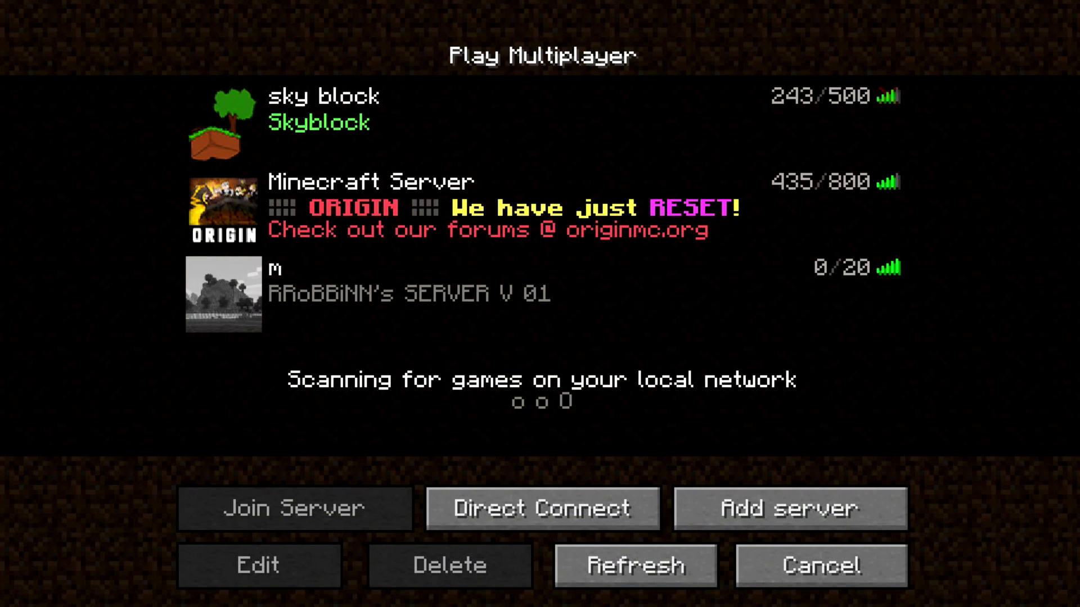
pyautogui.click(790, 508)
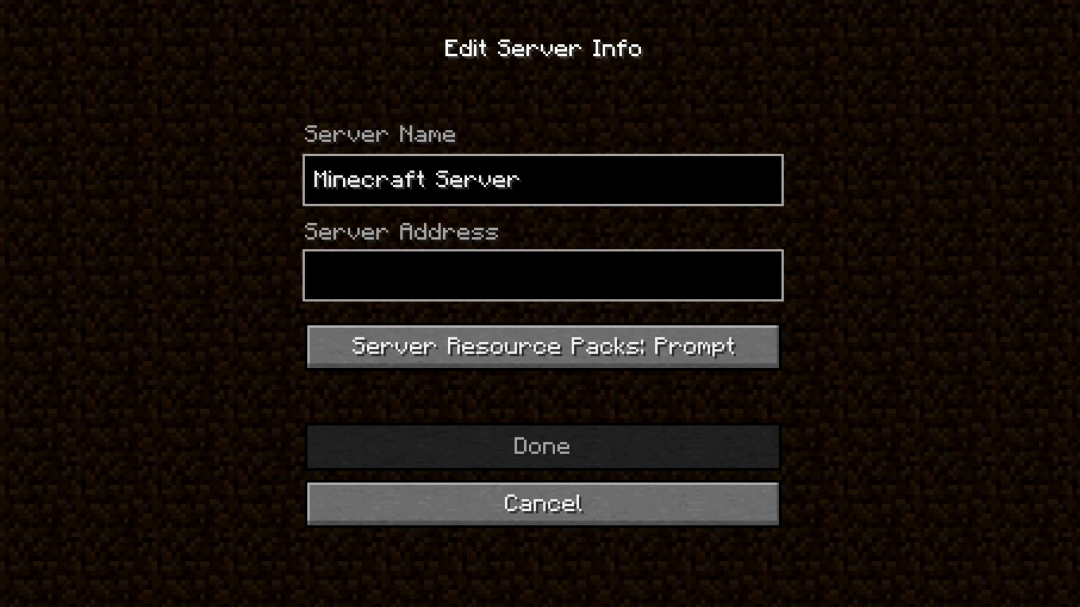
pyautogui.write('25.11.87.114')
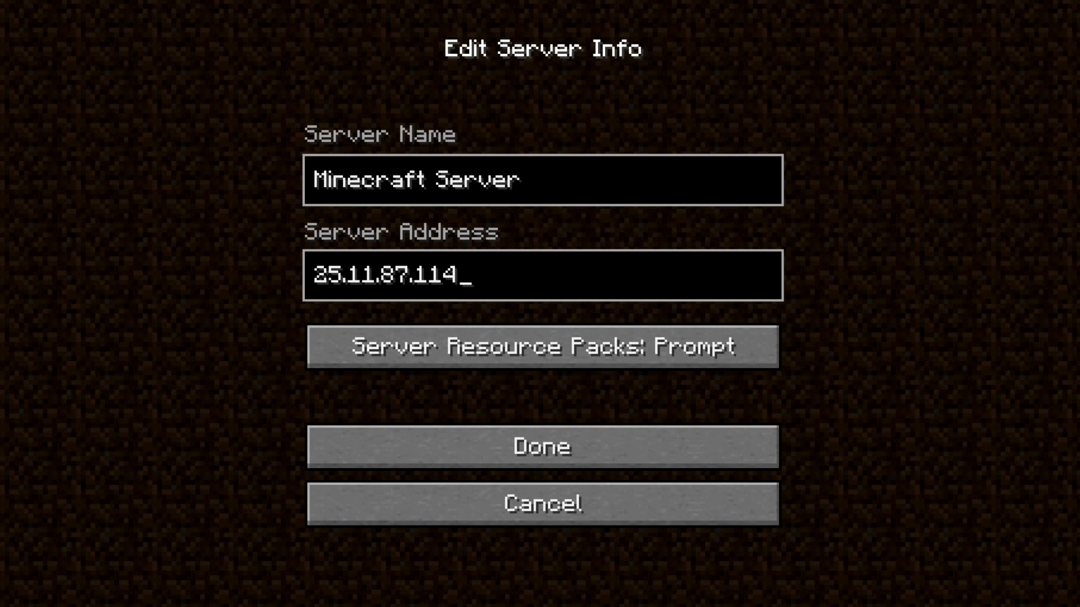
pyautogui.click(542, 446)
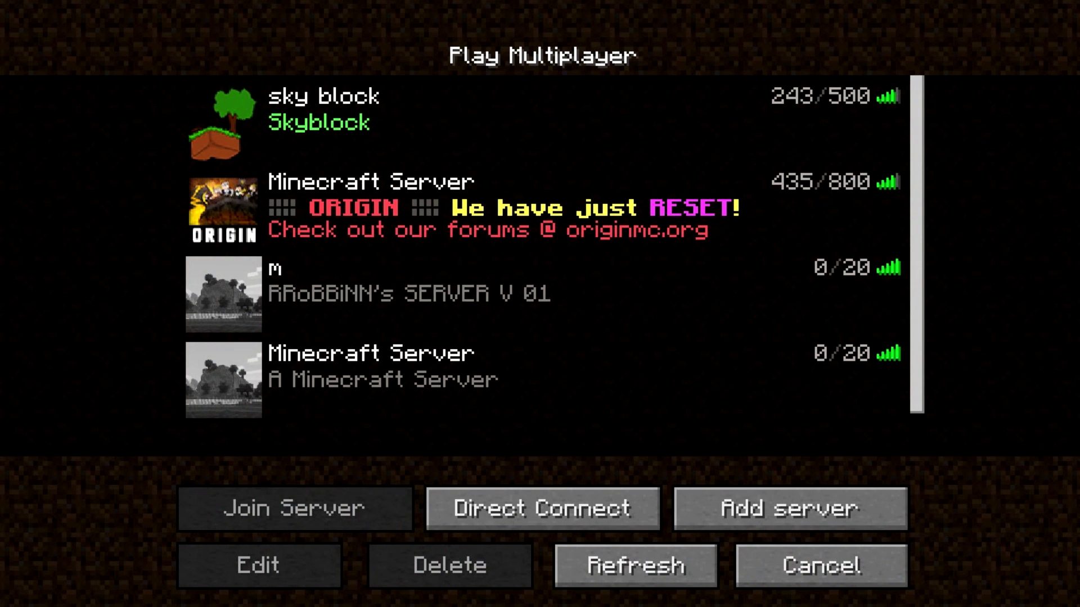
pyautogui.moveTo(224, 380)
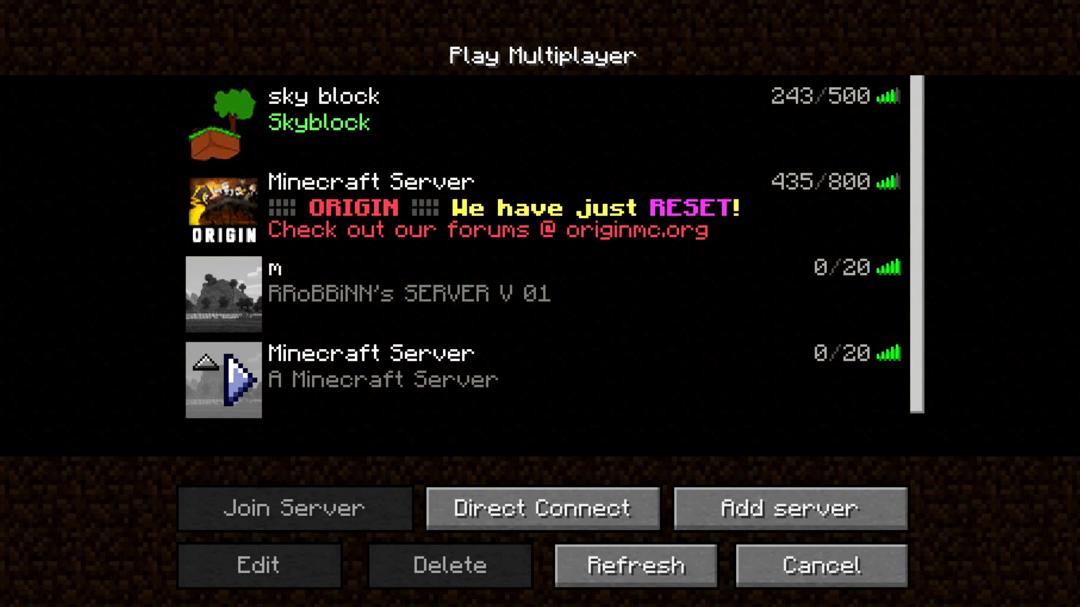
pyautogui.click(239, 380)
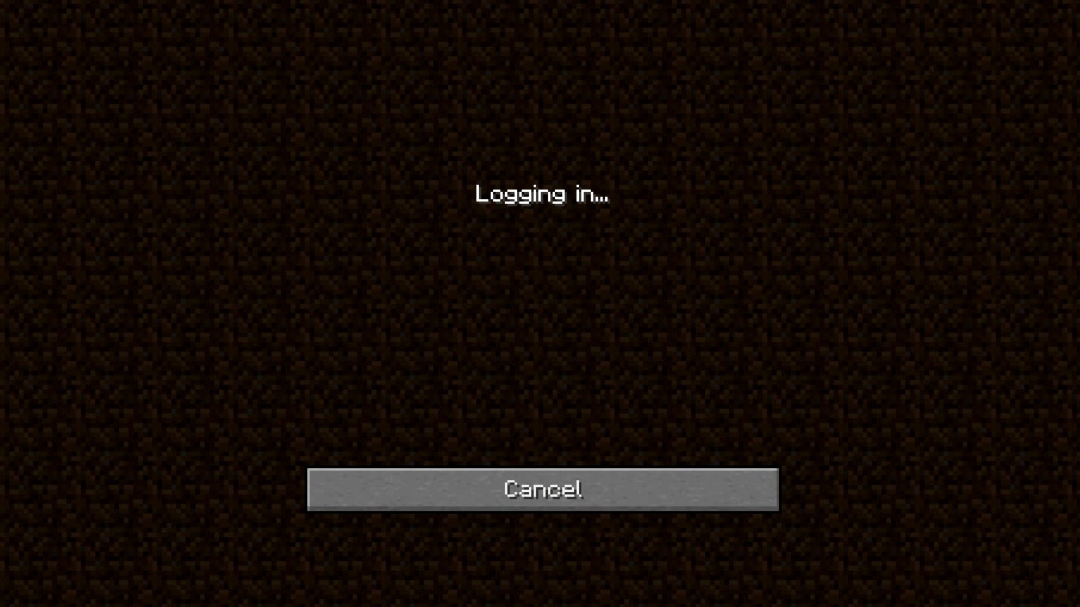